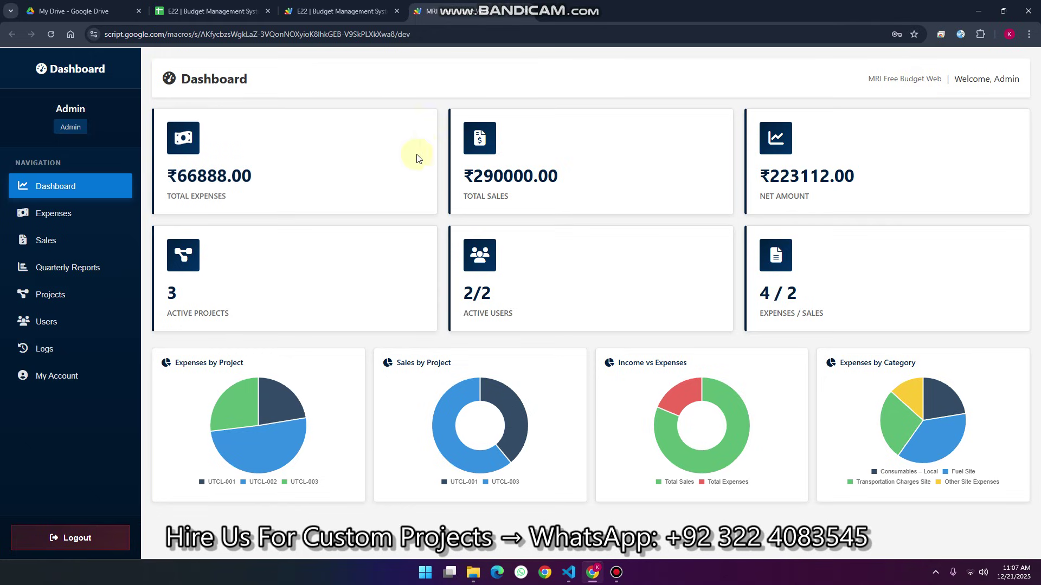
Switch from the budget spreadsheet's Logs sheet back to the MRI Free Budget Web dashboard
{"action": "left_click", "coordinate": [224, 11]}
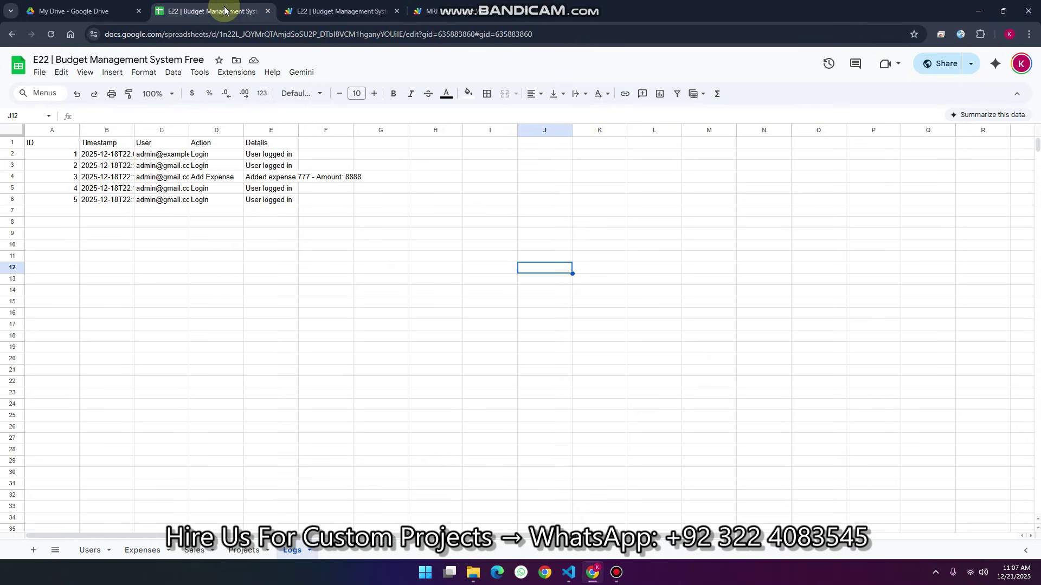
{"action": "left_click", "coordinate": [422, 11]}
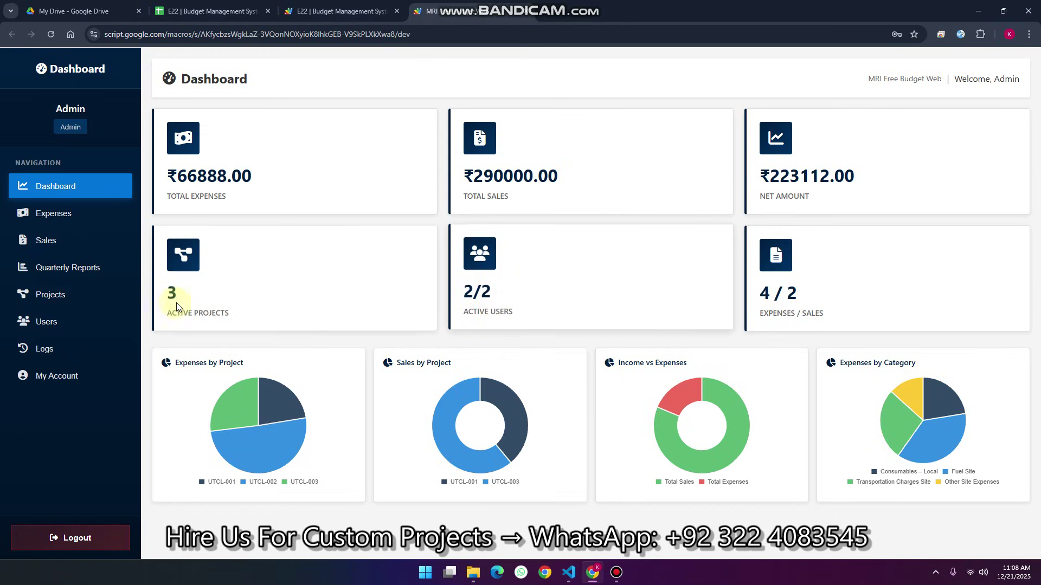
Open Expenses and review its 4 records totalling ₹66888.00, highlighting the record count
{"action": "left_click", "coordinate": [65, 215]}
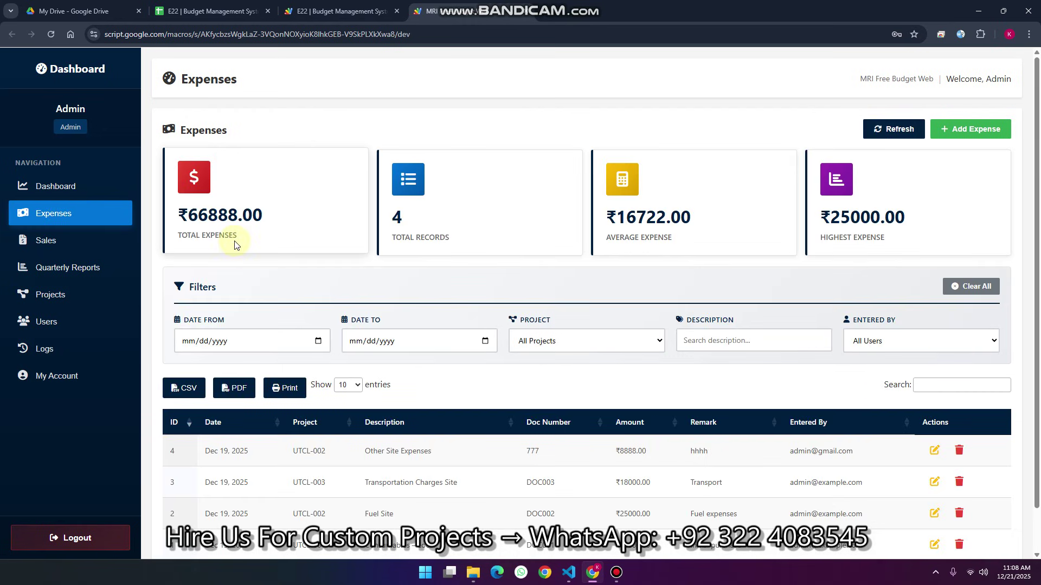
{"action": "left_click_drag", "start_coordinate": [454, 247], "coordinate": [388, 206]}
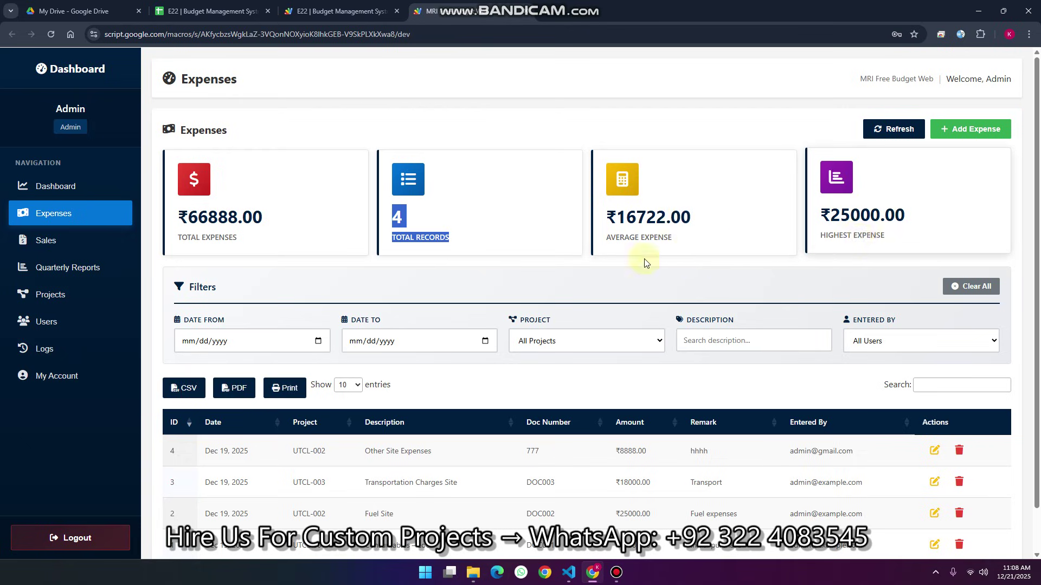
{"action": "scroll", "coordinate": [542, 261], "scroll_direction": "down", "scroll_amount": 1}
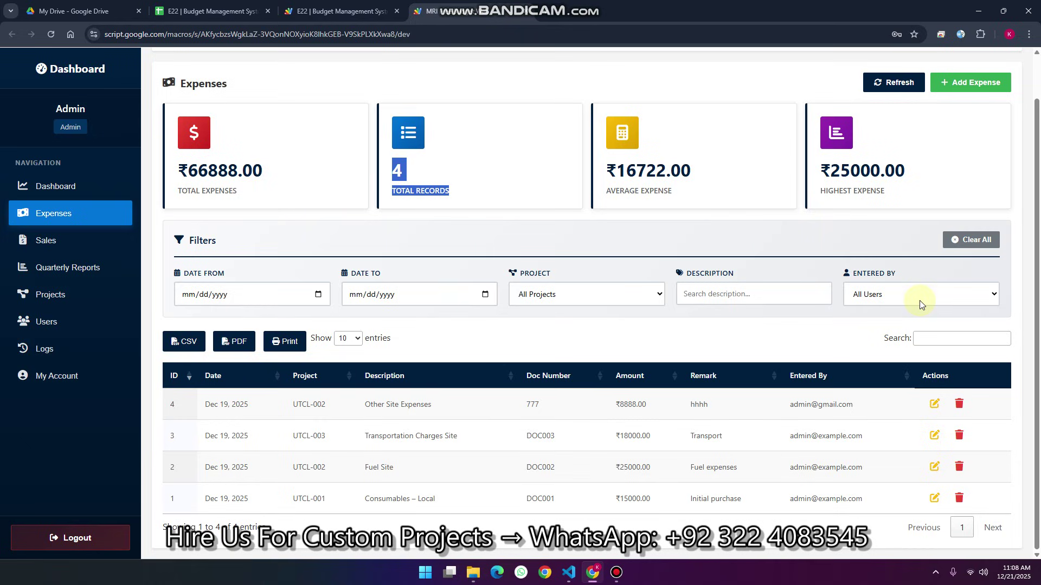
{"action": "scroll", "coordinate": [930, 301], "scroll_direction": "up", "scroll_amount": 1}
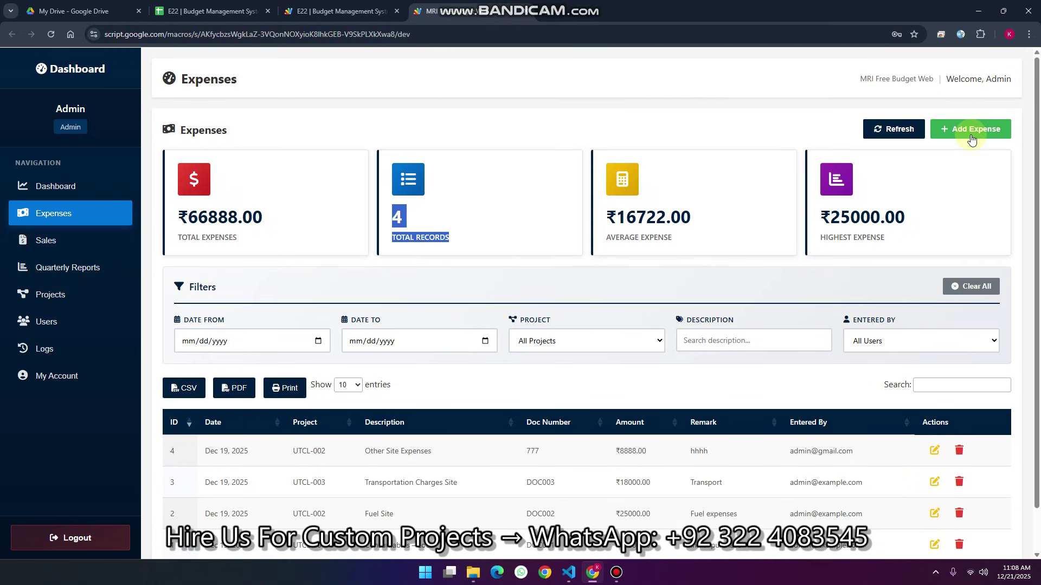
Preview the new-expense form's project list, cancel it, and open Projects Management
{"action": "left_click", "coordinate": [972, 139]}
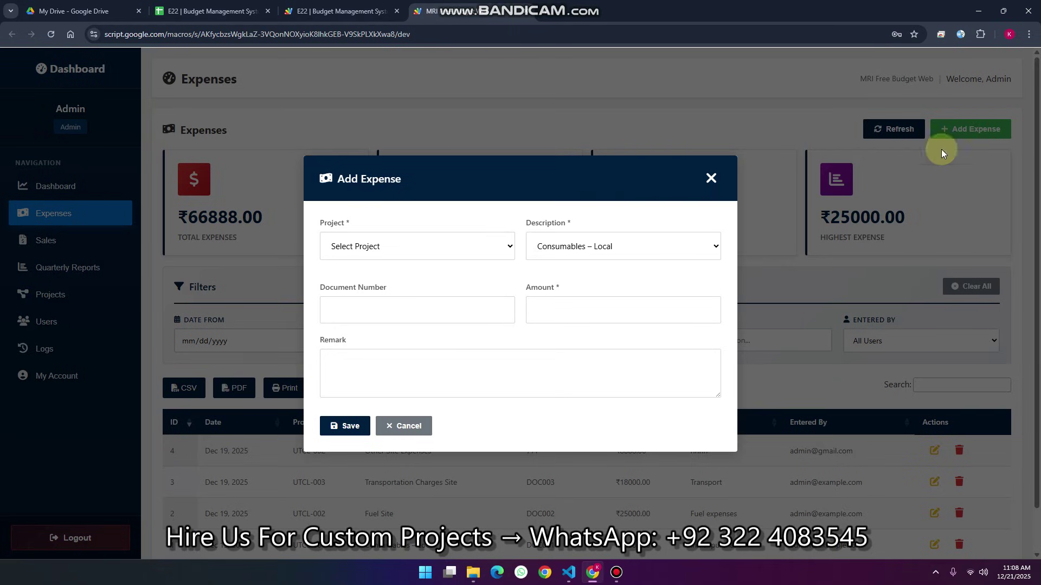
{"action": "left_click", "coordinate": [391, 251]}
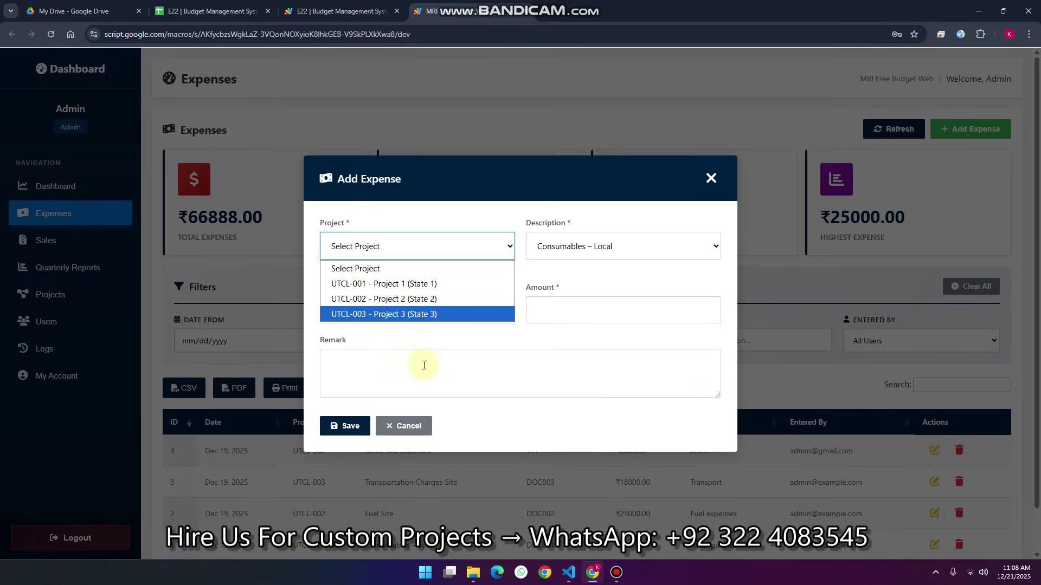
{"action": "left_click", "coordinate": [403, 426]}
{"action": "left_click", "coordinate": [60, 295]}
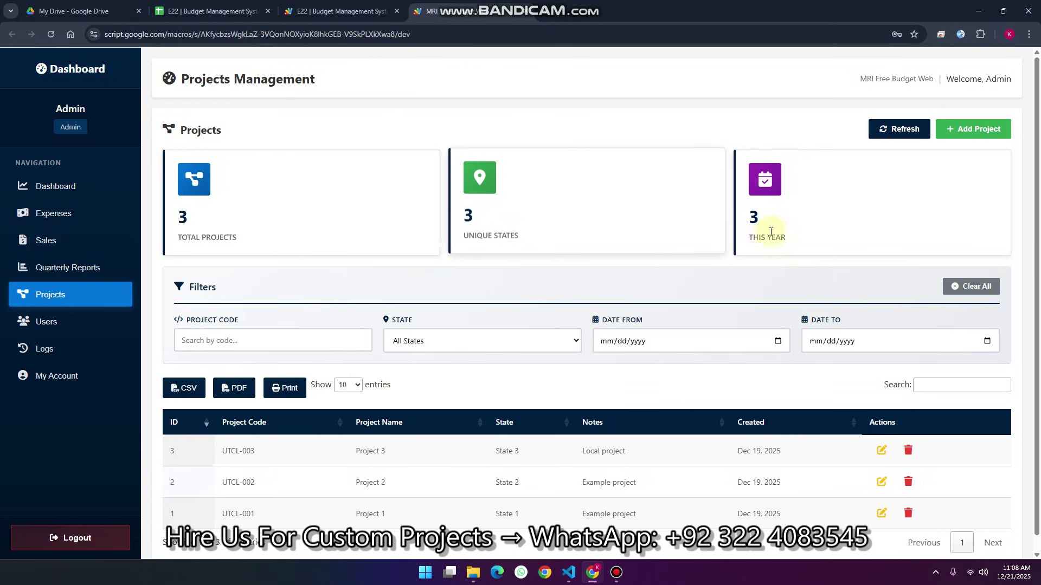
Add project PROJ99 named MRI with state DEMO and a short note, and save it
{"action": "left_click", "coordinate": [966, 129]}
{"action": "left_click", "coordinate": [420, 237]}
{"action": "type", "text": "PROJ99"}
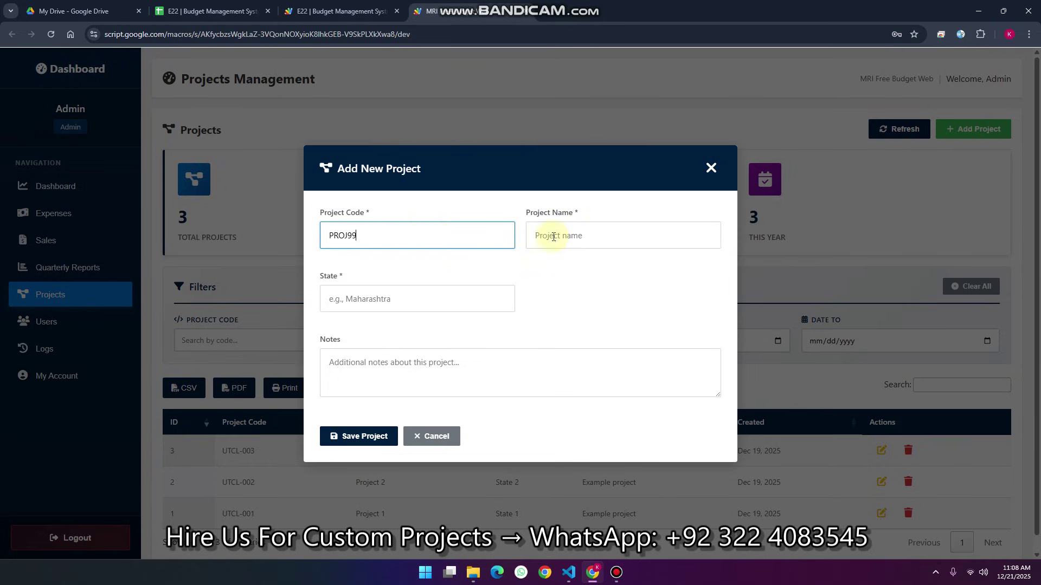
{"action": "left_click", "coordinate": [553, 237]}
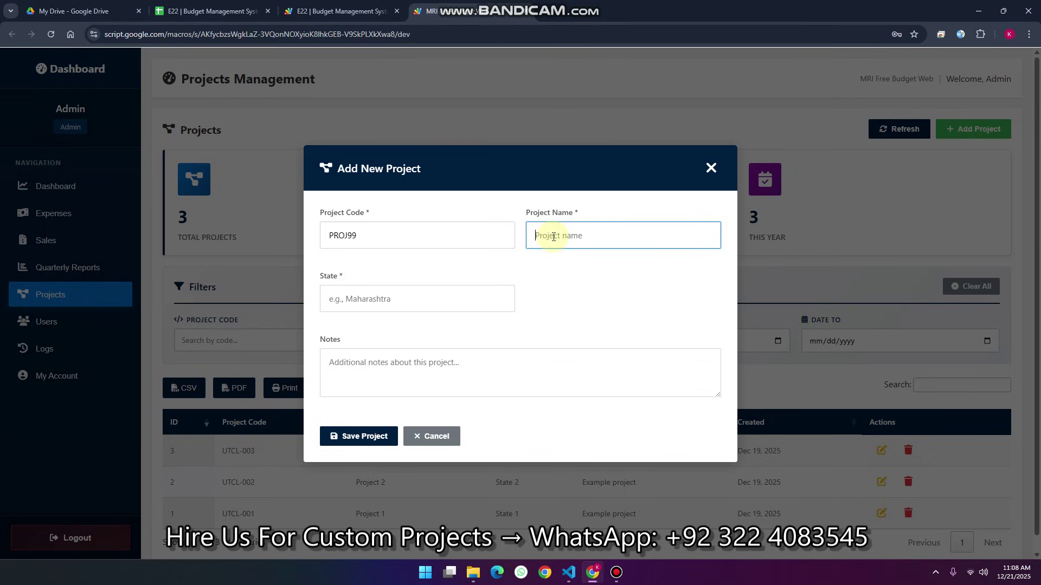
{"action": "type", "text": "MRI"}
{"action": "left_click", "coordinate": [374, 301]}
{"action": "type", "text": "DEM"}
{"action": "left_click", "coordinate": [369, 367]}
{"action": "type", "text": "Ramiz"}
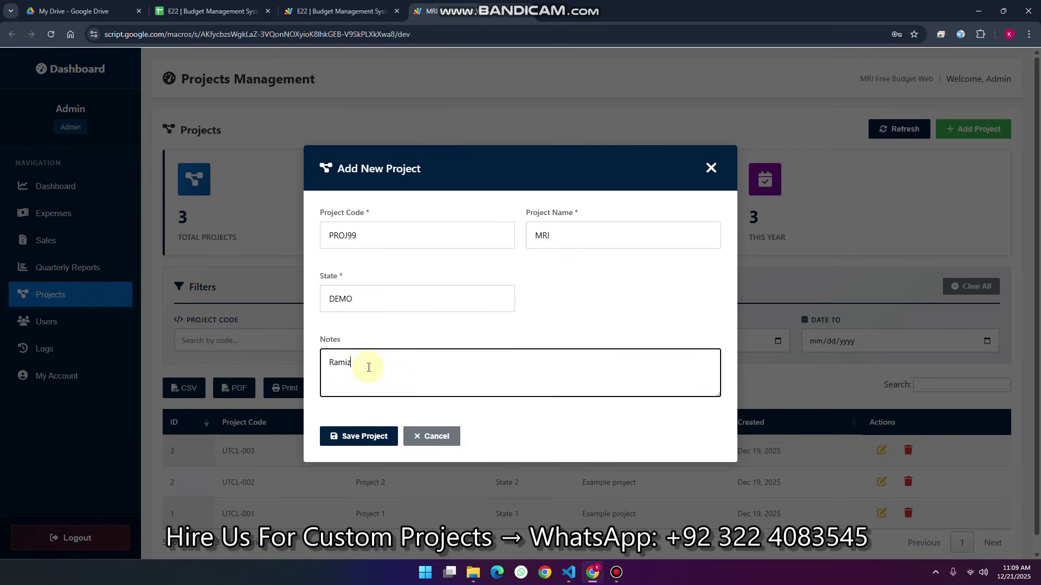
{"action": "left_click", "coordinate": [349, 439]}
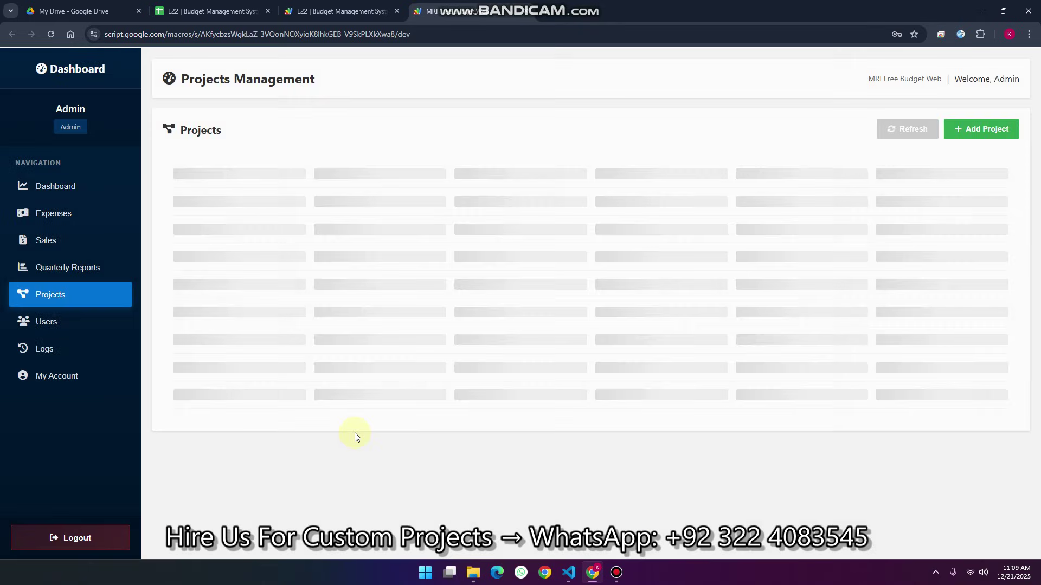
Edit project PROJ99, change its name from MRI to MRI DEMO, and save
{"action": "scroll", "coordinate": [356, 437], "scroll_direction": "down", "scroll_amount": 1}
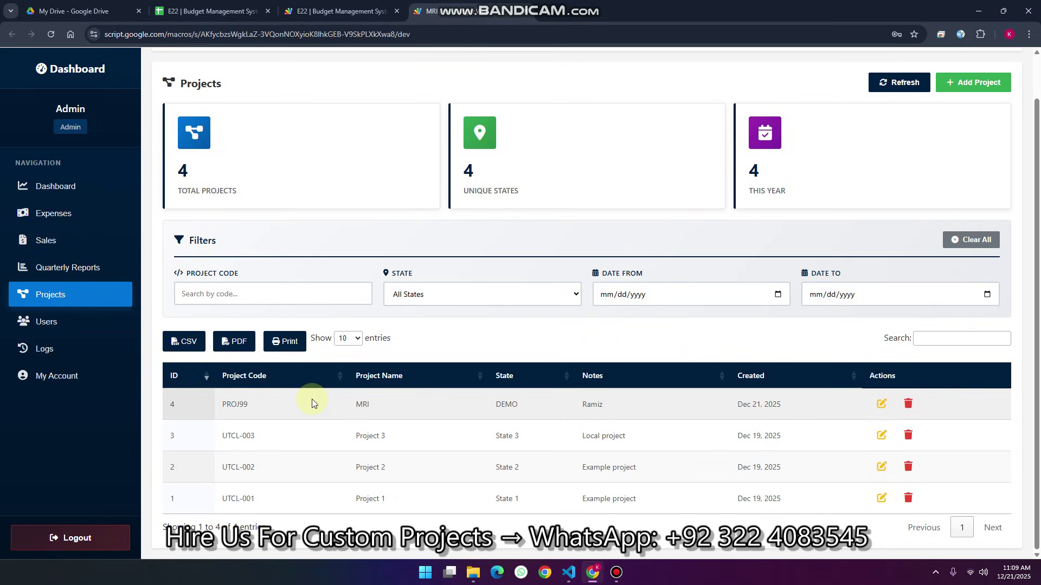
{"action": "left_click", "coordinate": [882, 406]}
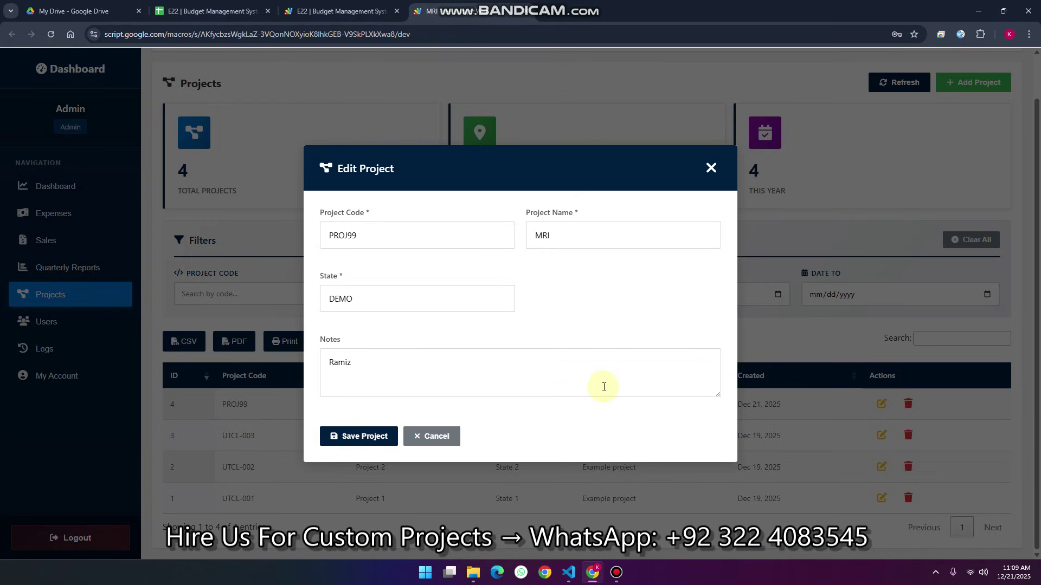
{"action": "left_click", "coordinate": [428, 437]}
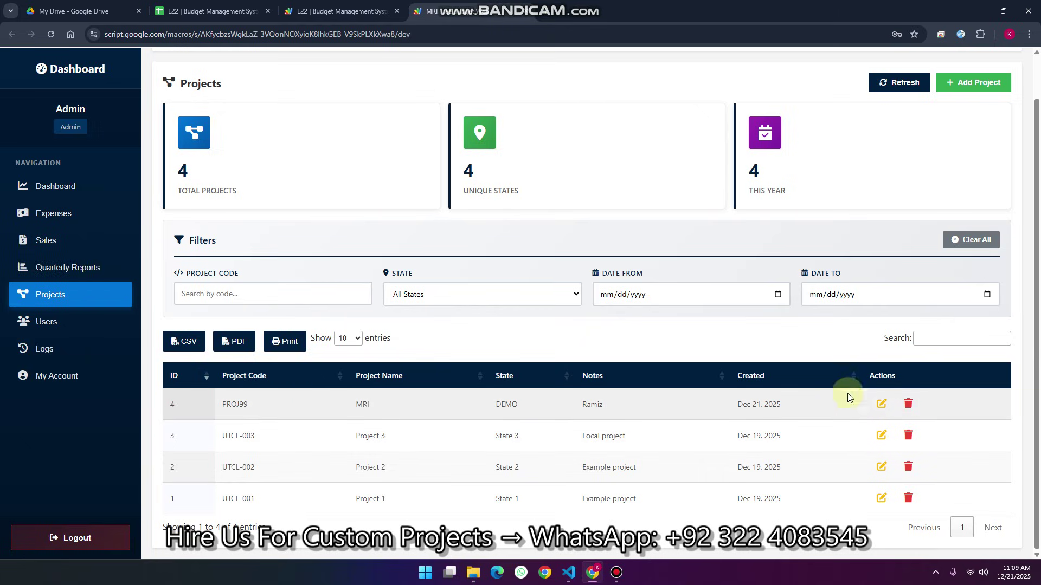
{"action": "left_click", "coordinate": [882, 404]}
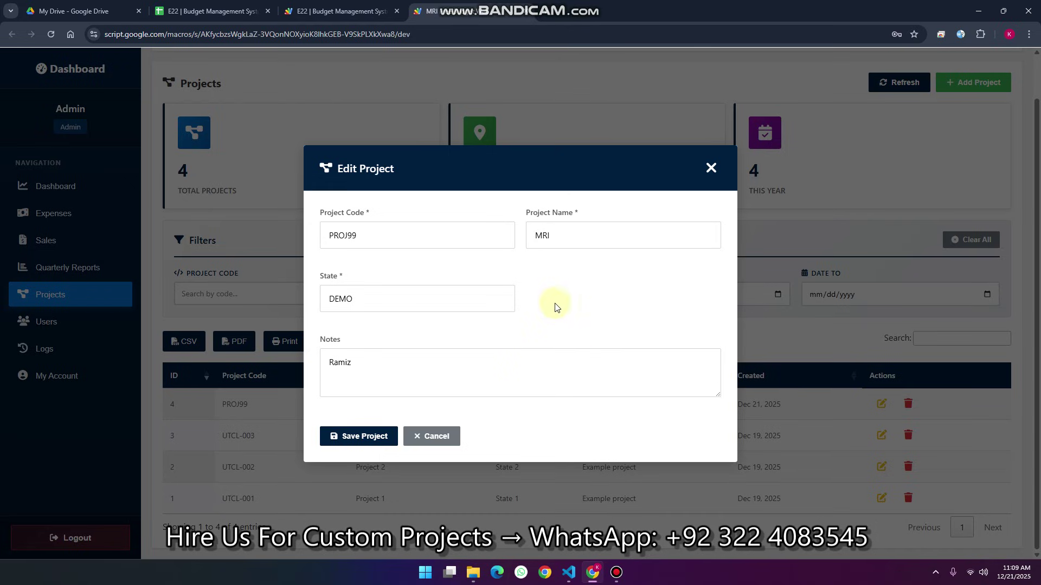
{"action": "left_click", "coordinate": [570, 239]}
{"action": "type", "text": "DEMO"}
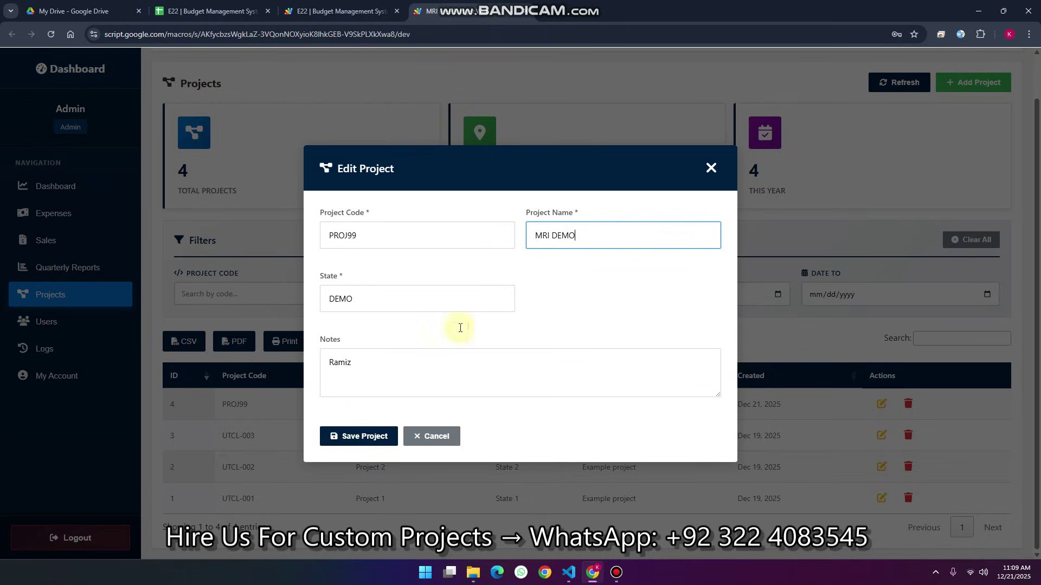
{"action": "left_click", "coordinate": [352, 436]}
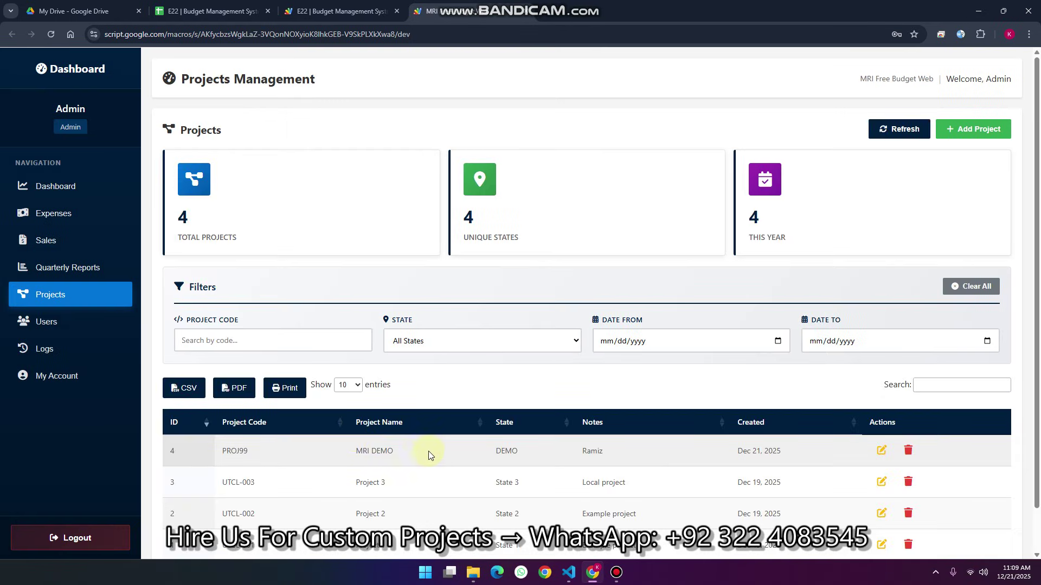
{"action": "left_click_drag", "start_coordinate": [405, 451], "coordinate": [354, 451]}
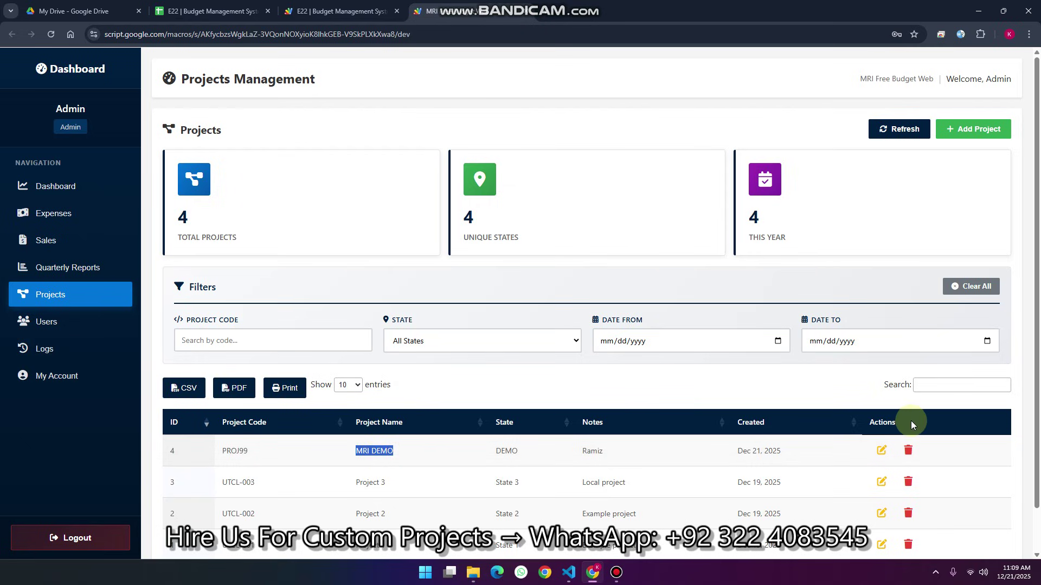
{"action": "scroll", "coordinate": [420, 464], "scroll_direction": "down", "scroll_amount": 1}
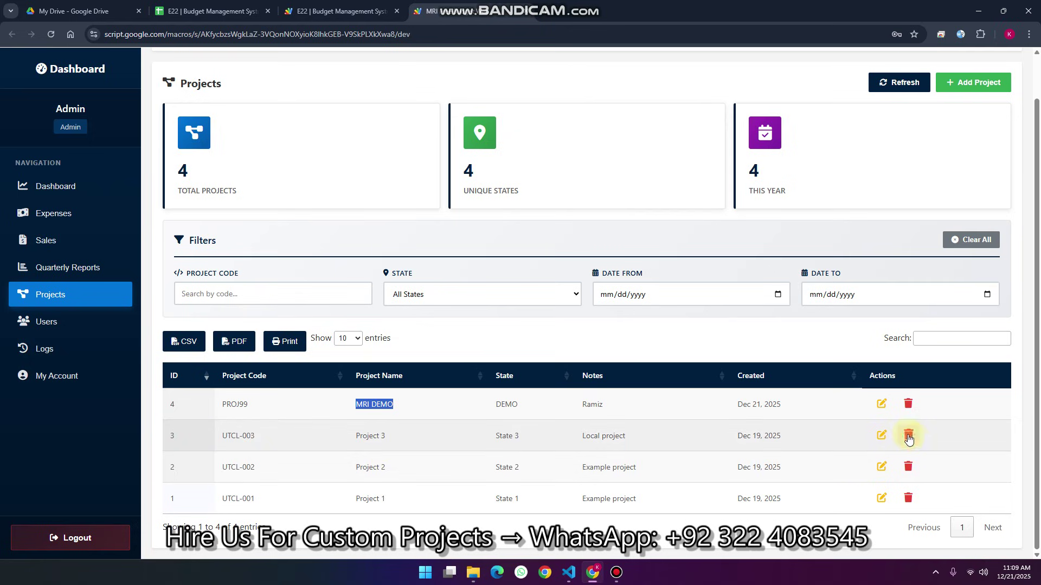
{"action": "left_click", "coordinate": [908, 435]}
{"action": "left_click", "coordinate": [504, 378]}
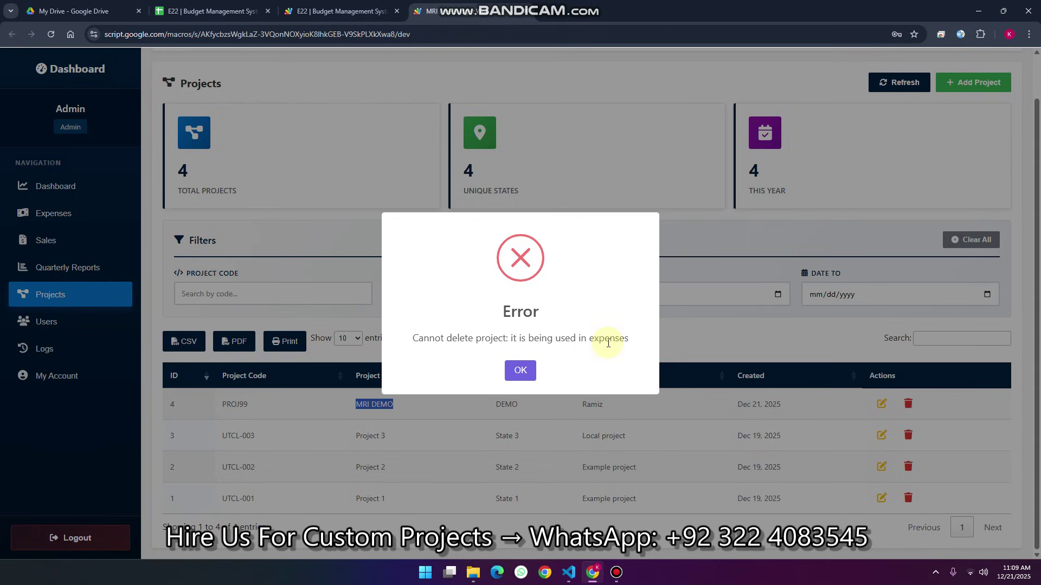
{"action": "left_click", "coordinate": [522, 369]}
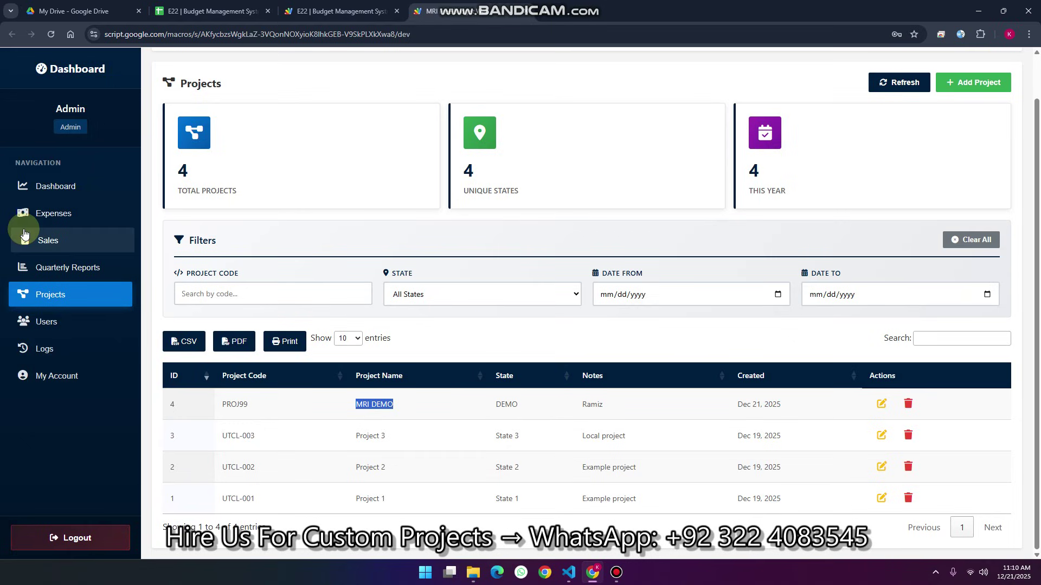
On the Expenses page, start a new expense for PROJ99 with description Room Rent Site
{"action": "left_click", "coordinate": [38, 217]}
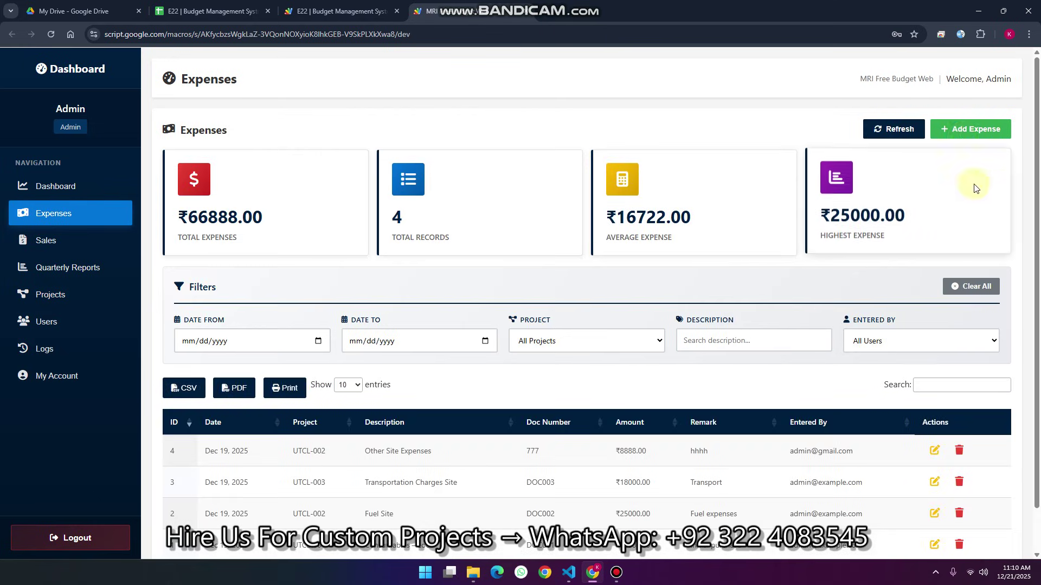
{"action": "scroll", "coordinate": [964, 141], "scroll_direction": "down", "scroll_amount": 1}
{"action": "left_click", "coordinate": [967, 84]}
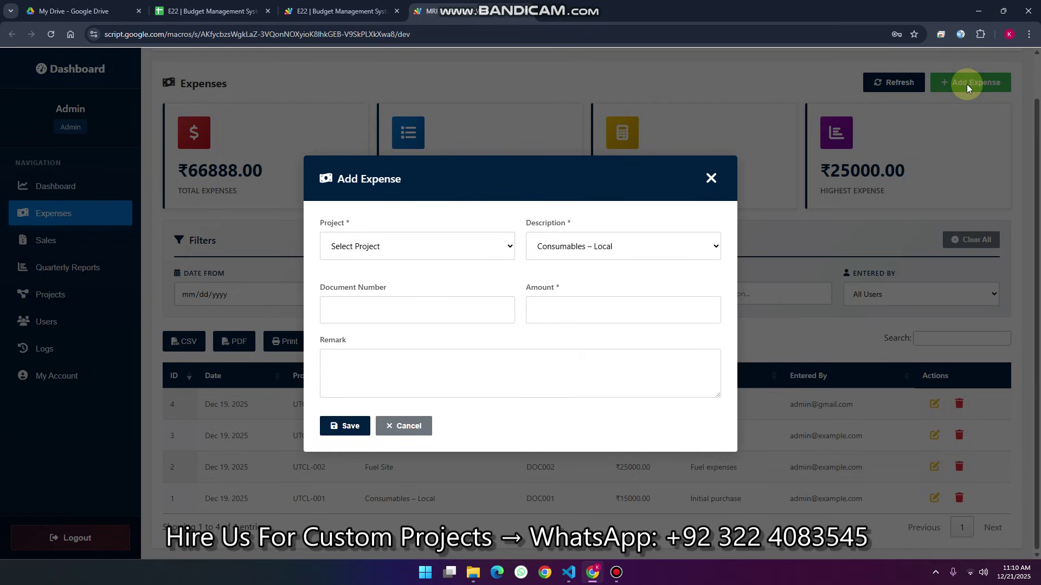
{"action": "left_click", "coordinate": [401, 245]}
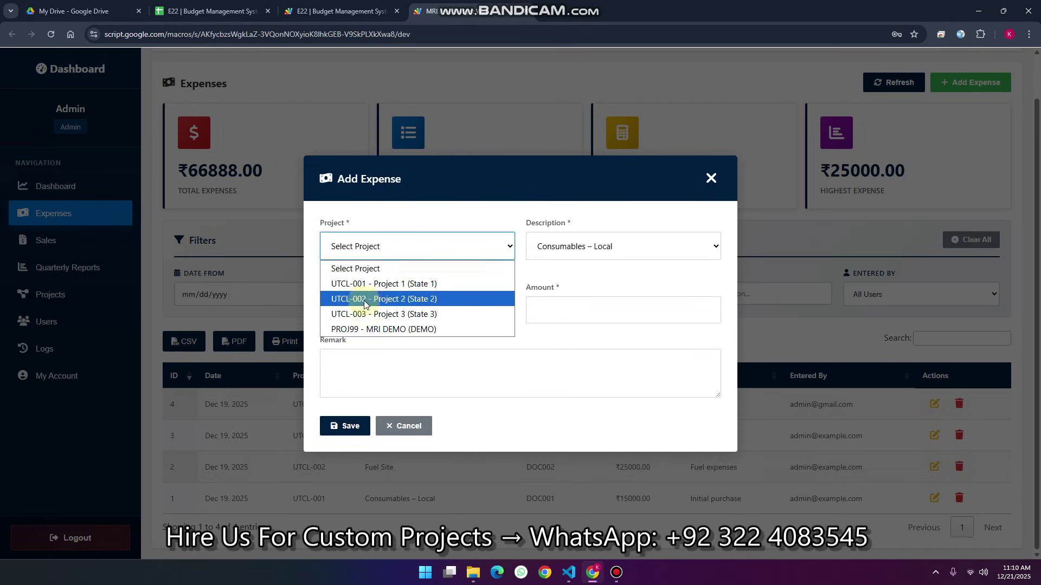
{"action": "left_click", "coordinate": [363, 329]}
{"action": "left_click", "coordinate": [622, 239]}
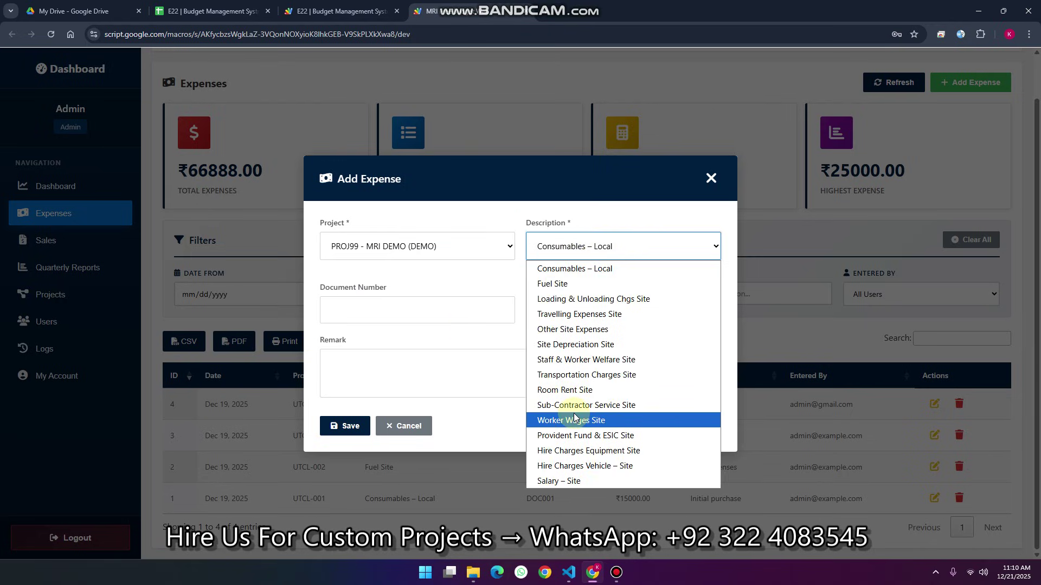
{"action": "left_click", "coordinate": [569, 391]}
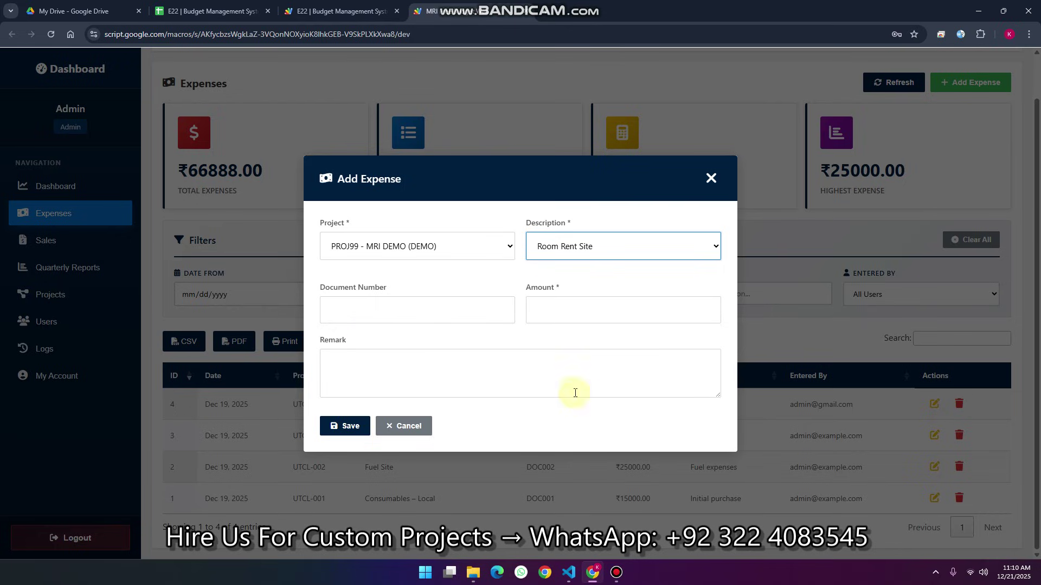
Enter document number demo123, amount 5000 and remark demo, save, then open Sales
{"action": "left_click", "coordinate": [368, 311]}
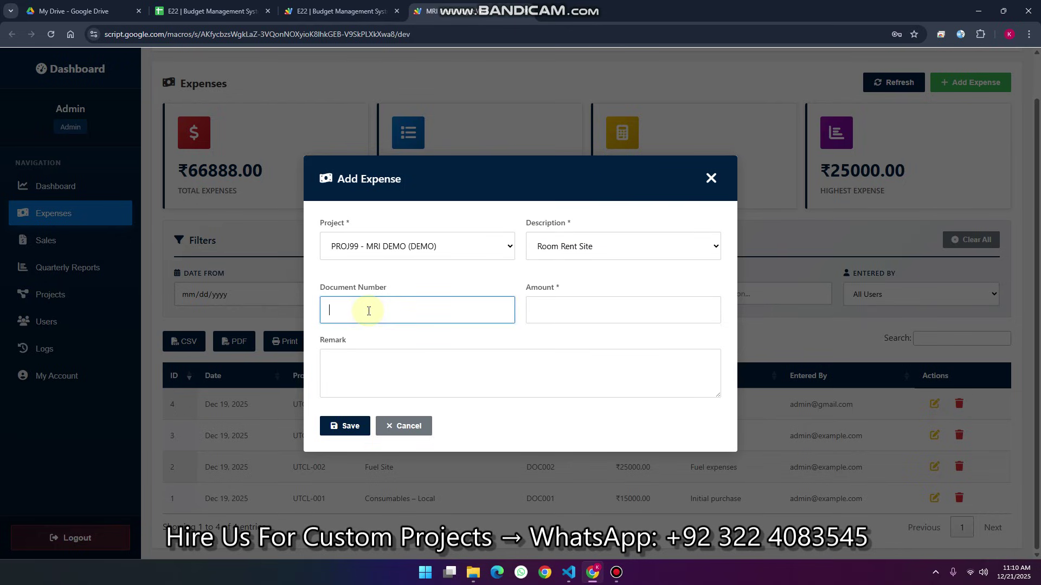
{"action": "type", "text": "demo123"}
{"action": "left_click", "coordinate": [545, 299]}
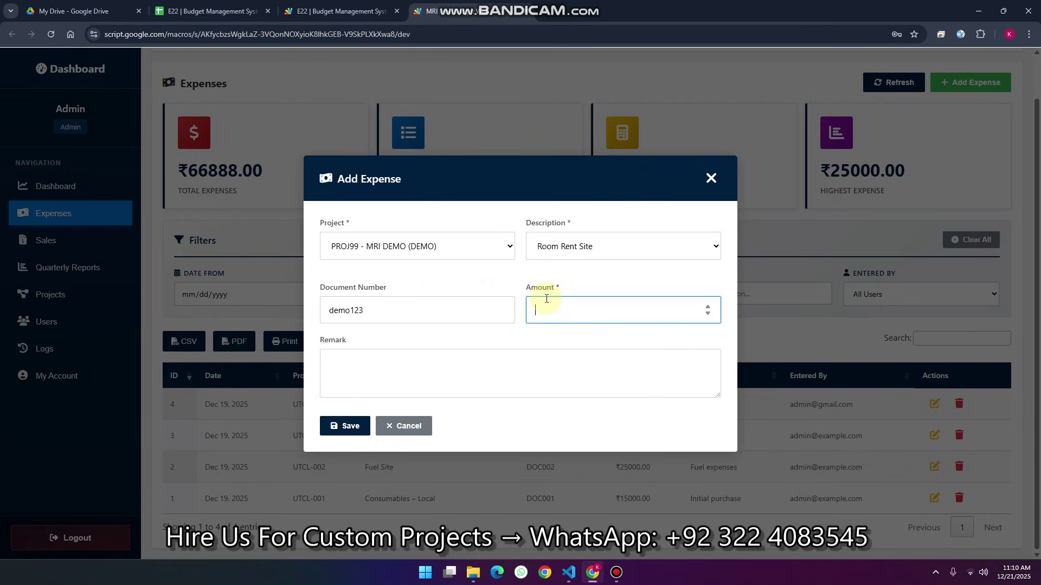
{"action": "type", "text": "5000"}
{"action": "left_click", "coordinate": [395, 360]}
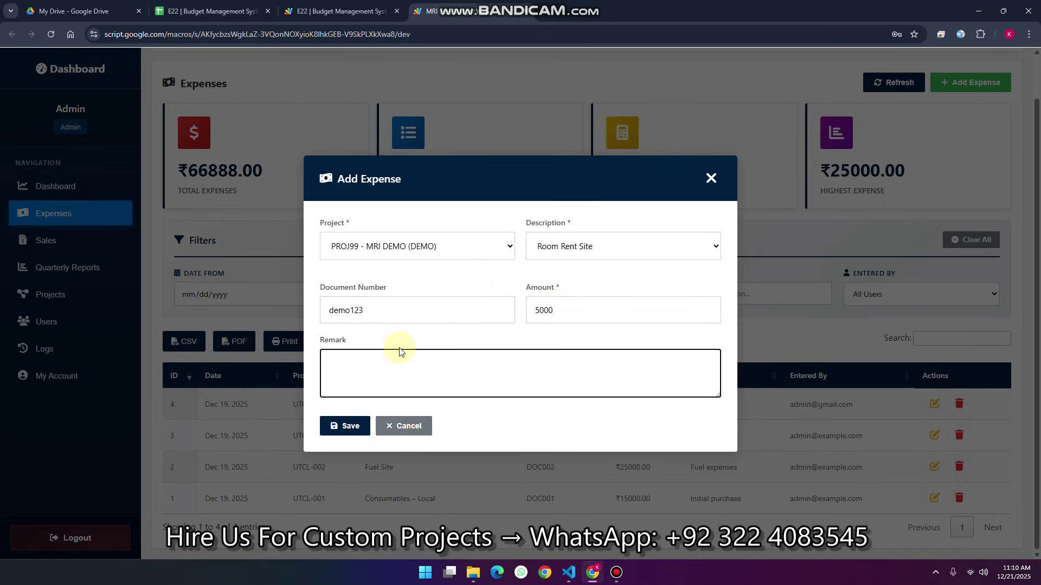
{"action": "type", "text": "demo"}
{"action": "left_click", "coordinate": [346, 425]}
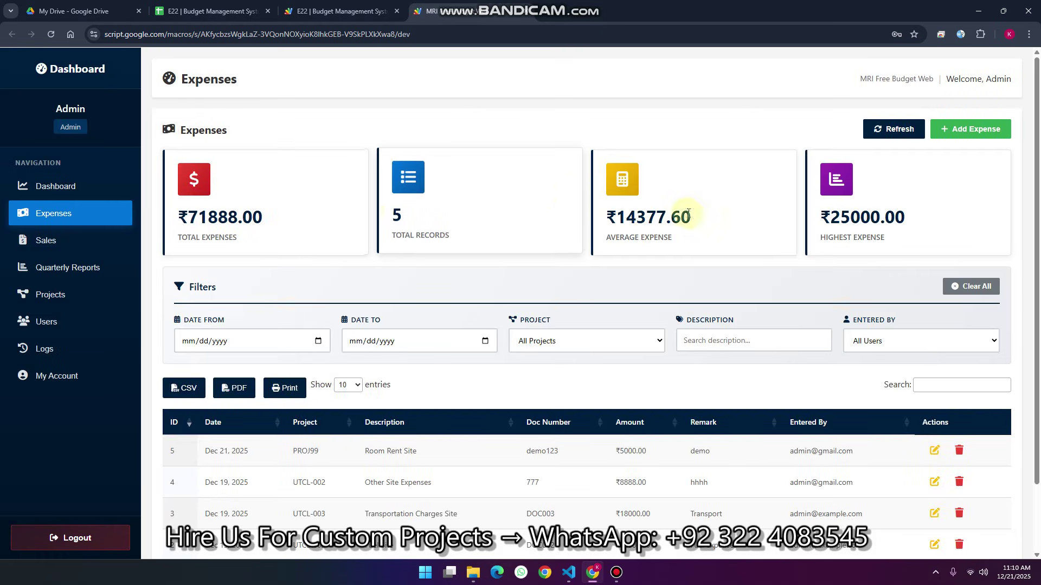
{"action": "scroll", "coordinate": [441, 220], "scroll_direction": "down", "scroll_amount": 2}
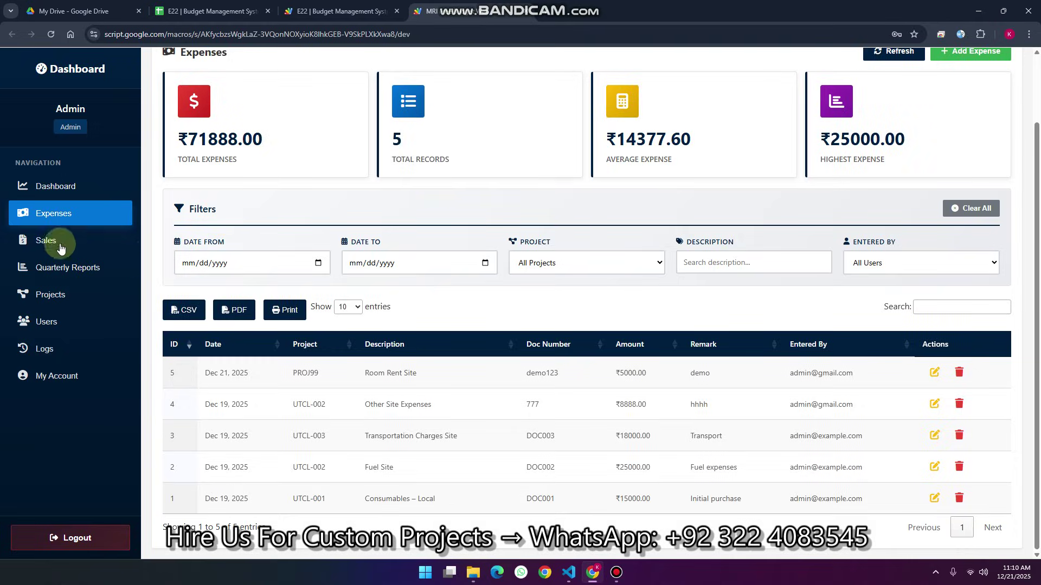
{"action": "left_click", "coordinate": [77, 249]}
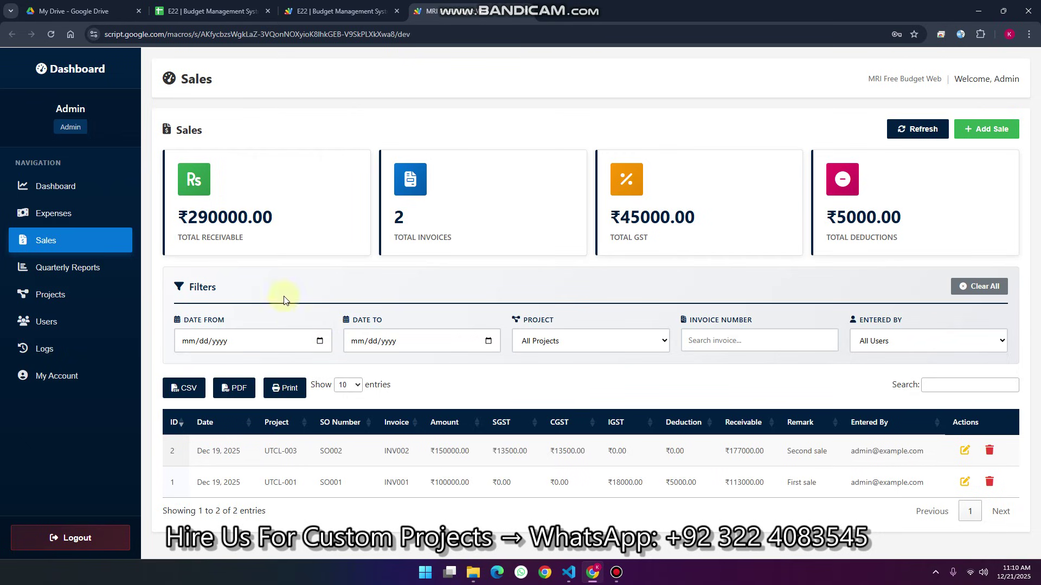
Highlight the Sales summary figures: total receivable, invoices, GST and deductions
{"action": "left_click_drag", "start_coordinate": [244, 239], "coordinate": [181, 210]}
{"action": "left_click", "coordinate": [448, 233]}
{"action": "left_click_drag", "start_coordinate": [448, 233], "coordinate": [392, 209]}
{"action": "left_click_drag", "start_coordinate": [656, 236], "coordinate": [602, 212]}
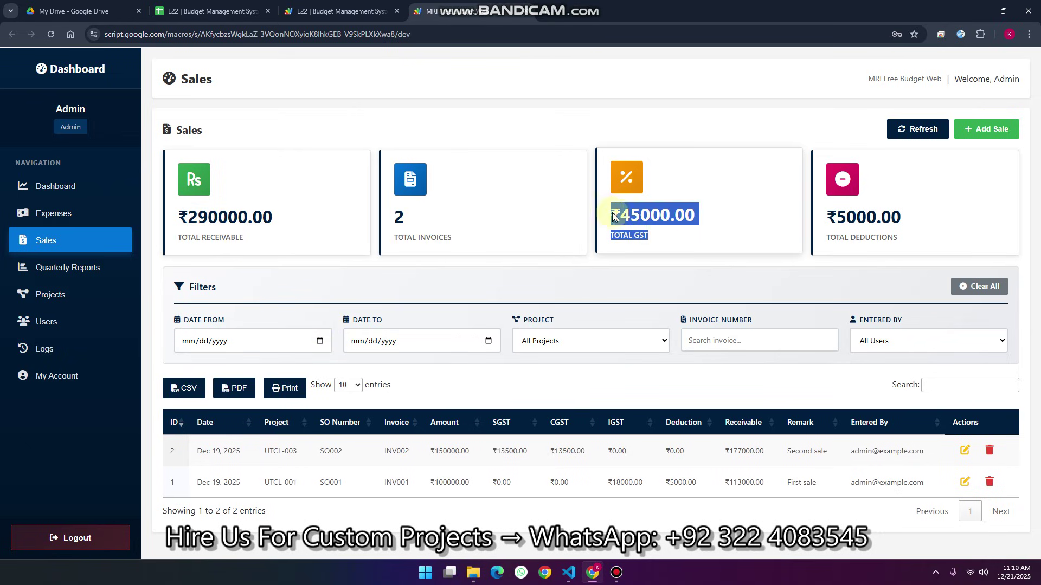
{"action": "left_click_drag", "start_coordinate": [898, 239], "coordinate": [812, 205]}
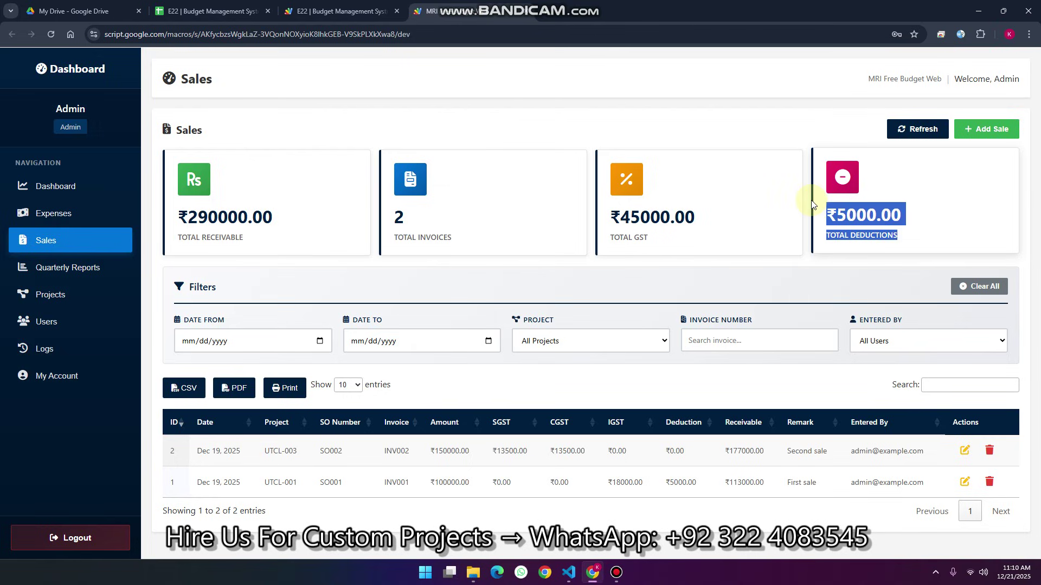
Start a new sale for PROJ99 with SO number 66 and invoice number 666
{"action": "left_click", "coordinate": [984, 128]}
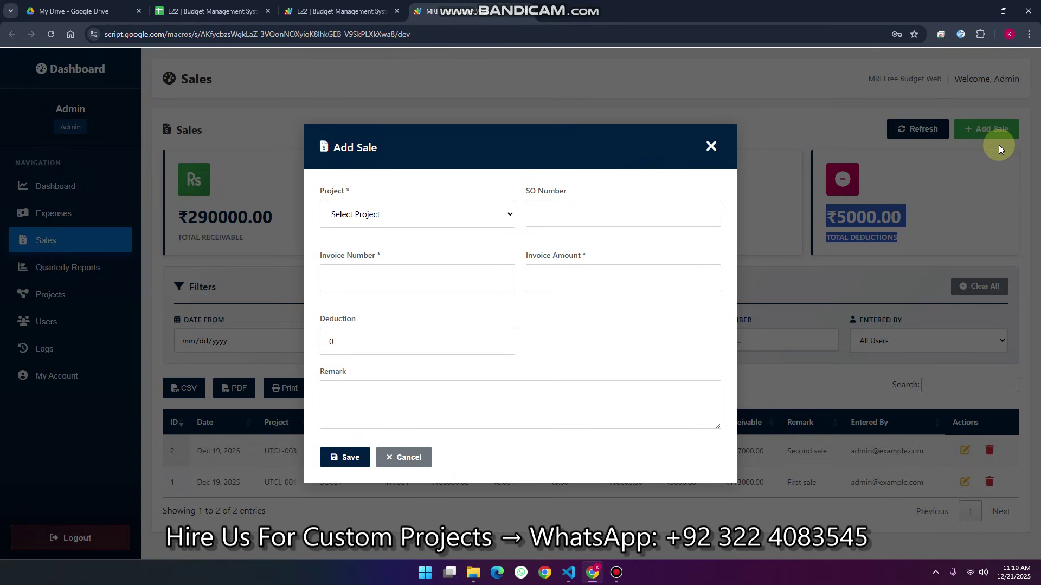
{"action": "left_click", "coordinate": [400, 214]}
{"action": "left_click", "coordinate": [376, 294]}
{"action": "left_click", "coordinate": [551, 218]}
{"action": "type", "text": "66"}
{"action": "left_click", "coordinate": [370, 276]}
{"action": "type", "text": "666"}
Set invoice amount 50900, deduction 670 and remark hhhh, then save the sale
{"action": "left_click", "coordinate": [552, 278]}
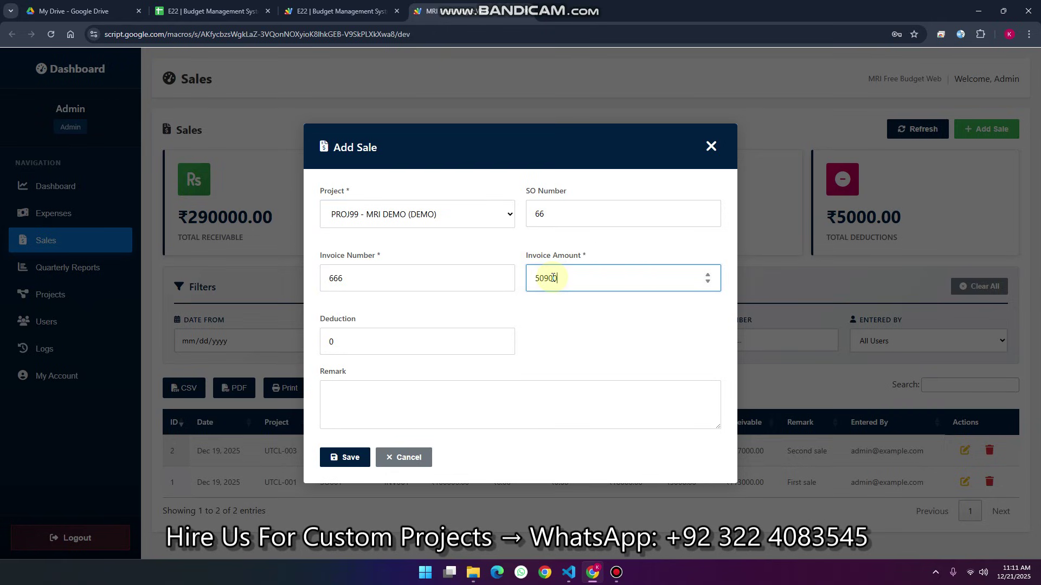
{"action": "left_click_drag", "start_coordinate": [561, 277], "coordinate": [541, 279]}
{"action": "left_click", "coordinate": [549, 280]}
{"action": "left_click", "coordinate": [349, 342]}
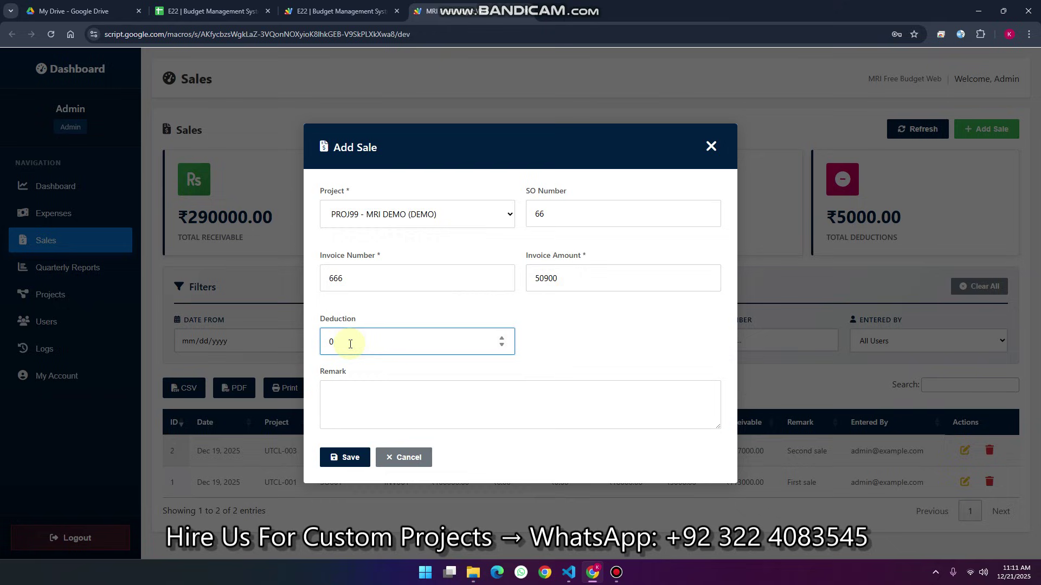
{"action": "left_click", "coordinate": [352, 394]}
{"action": "type", "text": "hhhh"}
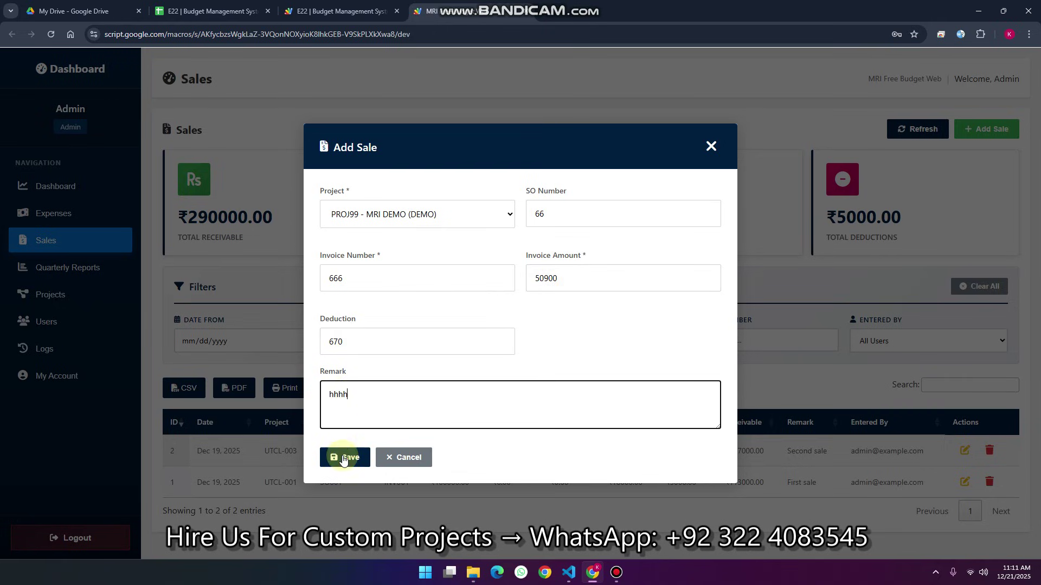
{"action": "left_click", "coordinate": [345, 457]}
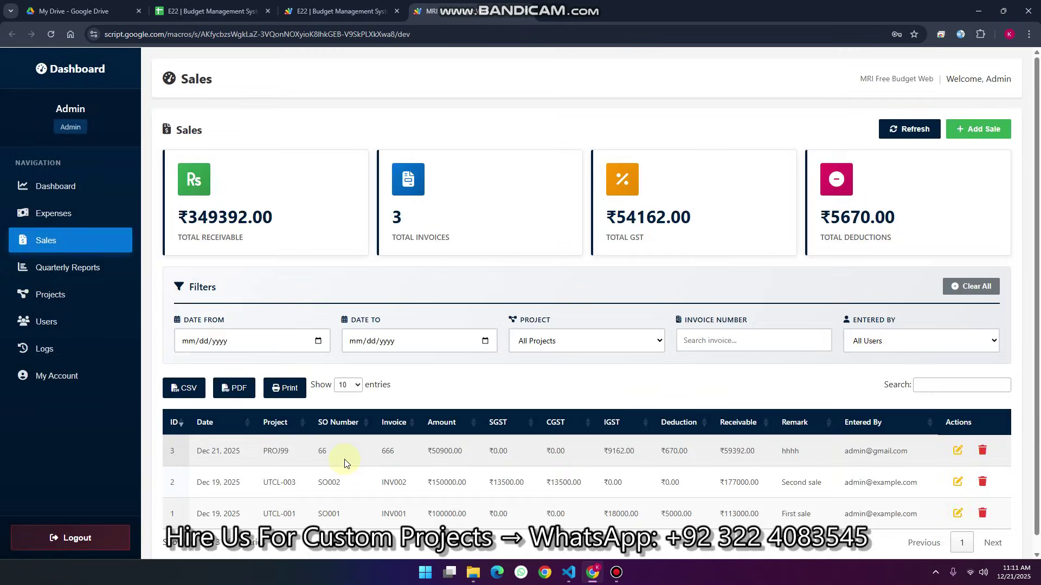
Open the new sale for editing, cancel without changes, and refresh the sales figures
{"action": "left_click", "coordinate": [957, 450]}
{"action": "left_click", "coordinate": [382, 460]}
{"action": "left_click", "coordinate": [930, 130]}
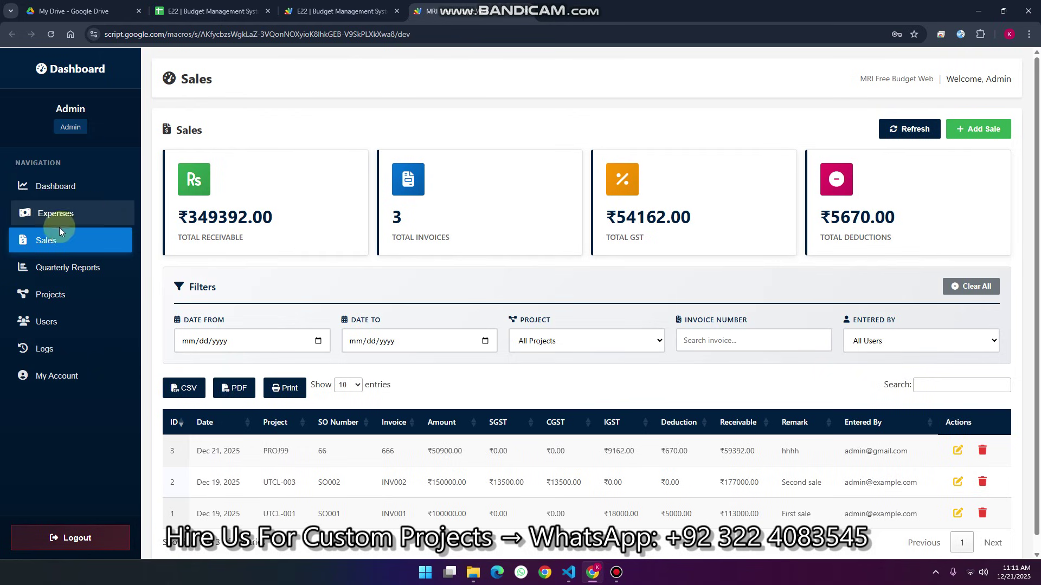
Open Financial Reports and view quarterly and monthly breakdowns, keeping year 2025
{"action": "left_click", "coordinate": [92, 268]}
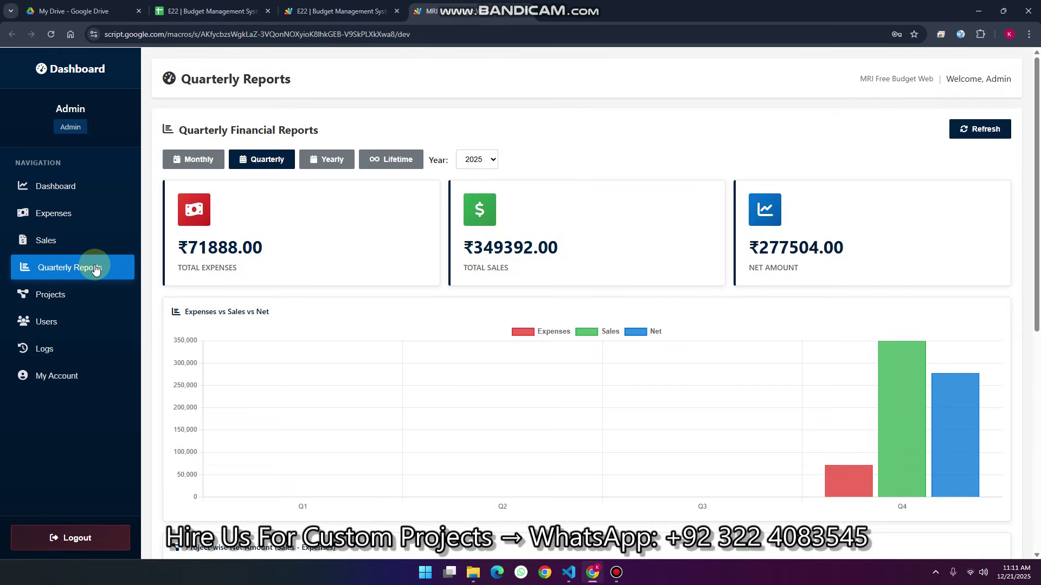
{"action": "left_click", "coordinate": [263, 163]}
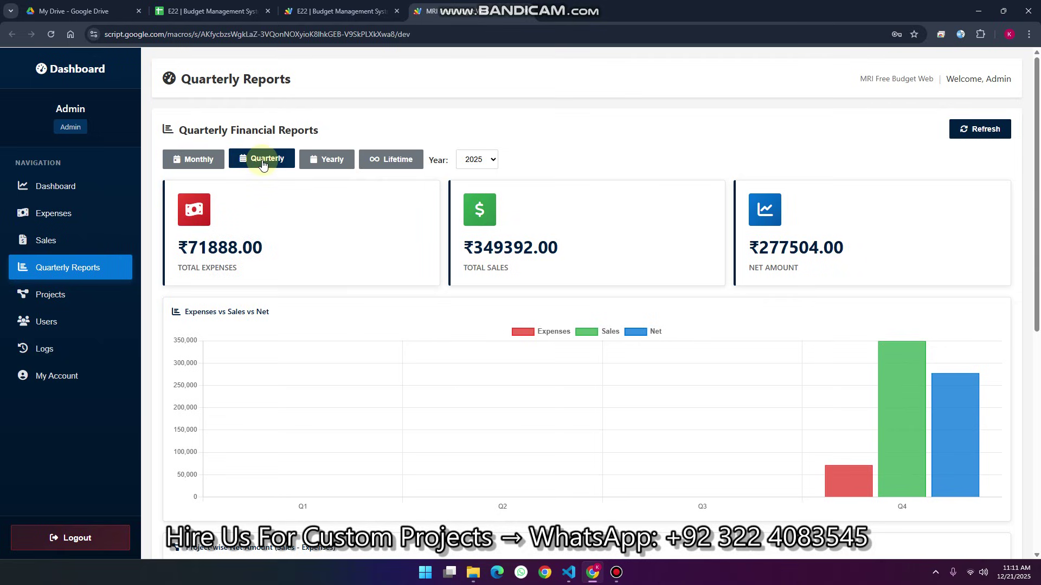
{"action": "left_click", "coordinate": [205, 161]}
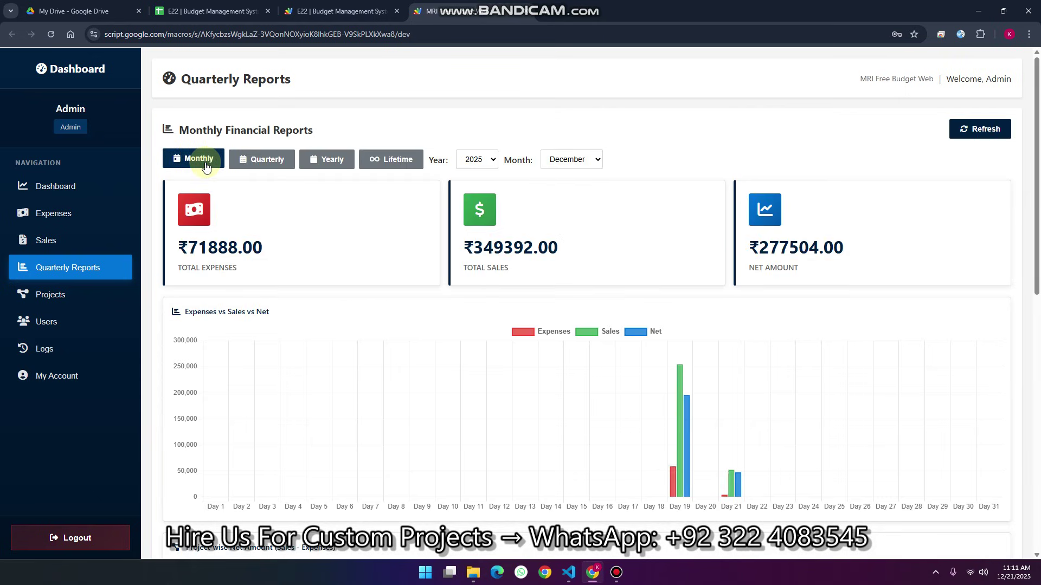
{"action": "left_click", "coordinate": [476, 160]}
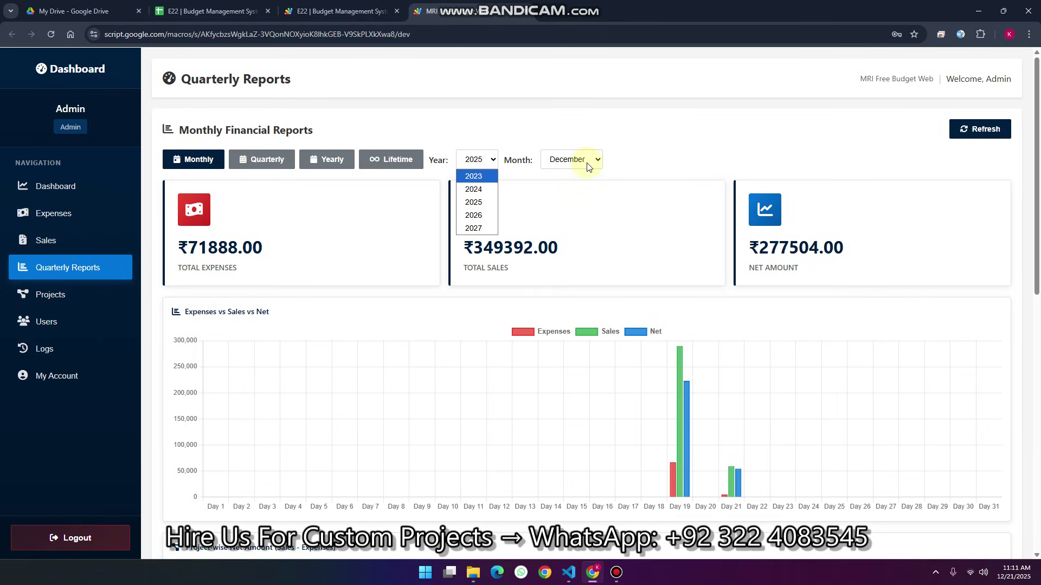
{"action": "left_click", "coordinate": [740, 107]}
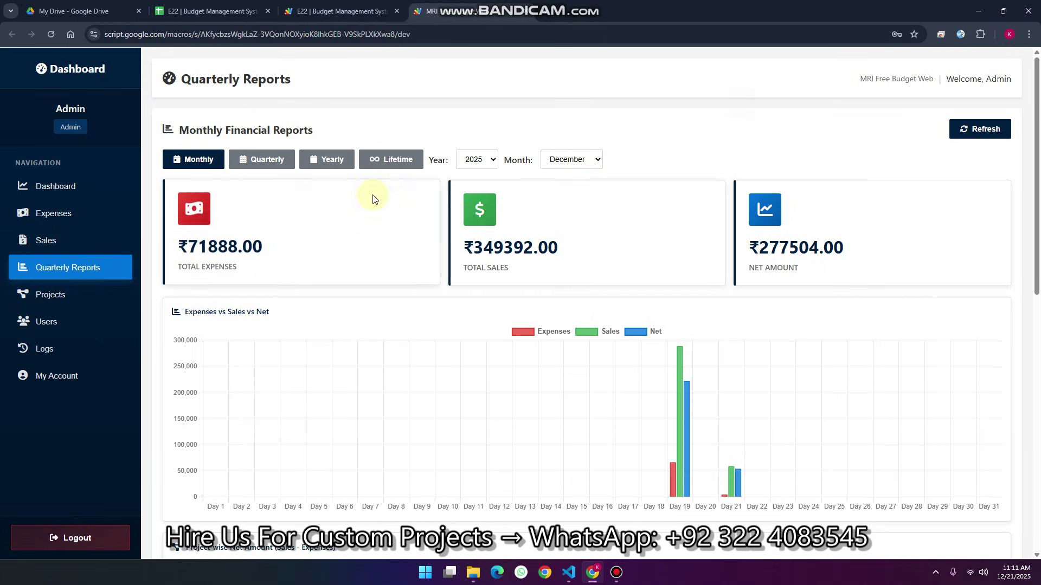
Switch the report to yearly and lifetime views, then open User Management
{"action": "left_click", "coordinate": [332, 159]}
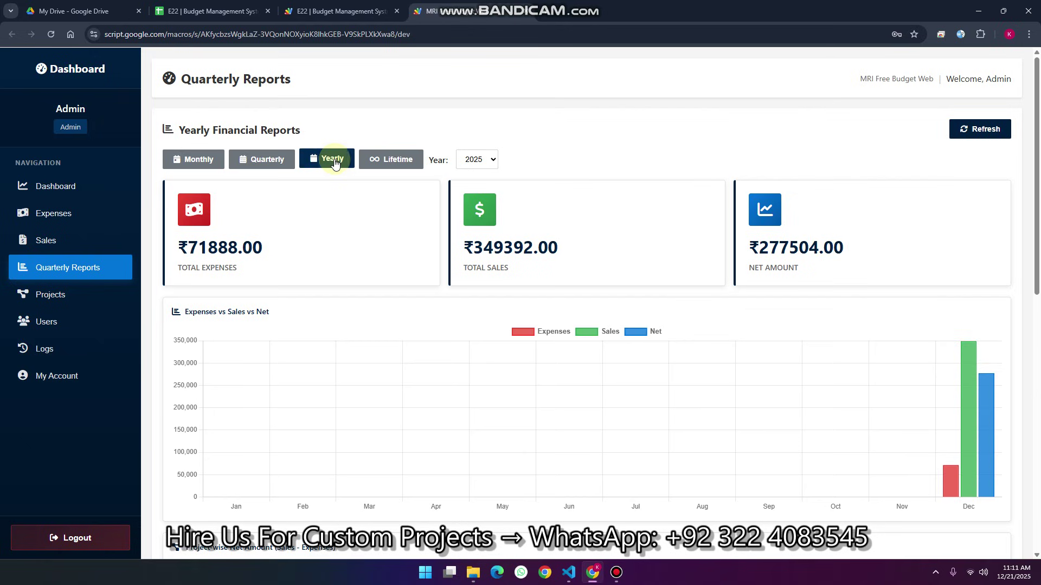
{"action": "scroll", "coordinate": [530, 329], "scroll_direction": "down", "scroll_amount": 10}
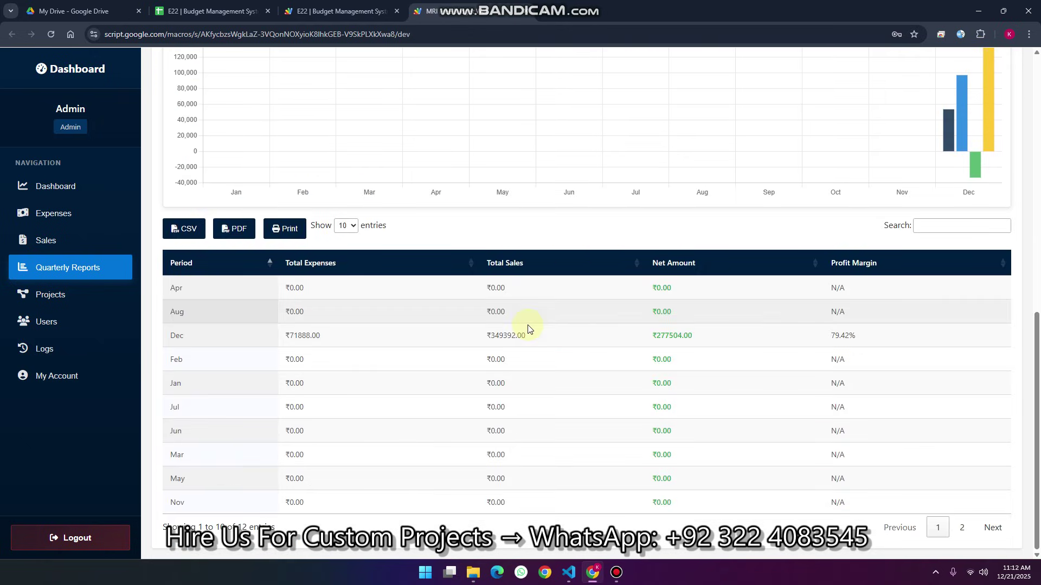
{"action": "scroll", "coordinate": [530, 329], "scroll_direction": "up", "scroll_amount": 10}
{"action": "left_click", "coordinate": [396, 162]}
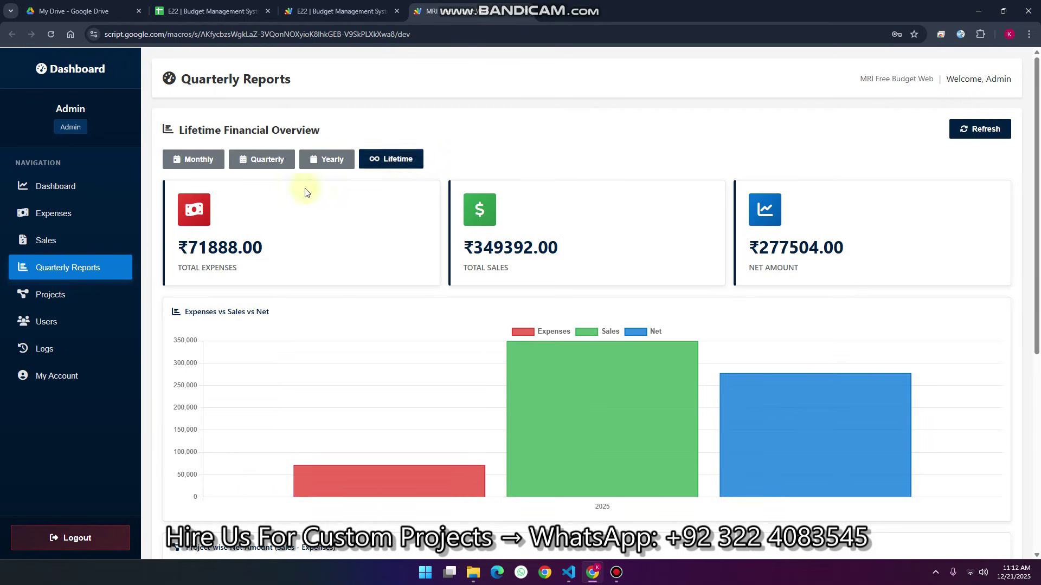
{"action": "left_click", "coordinate": [47, 326]}
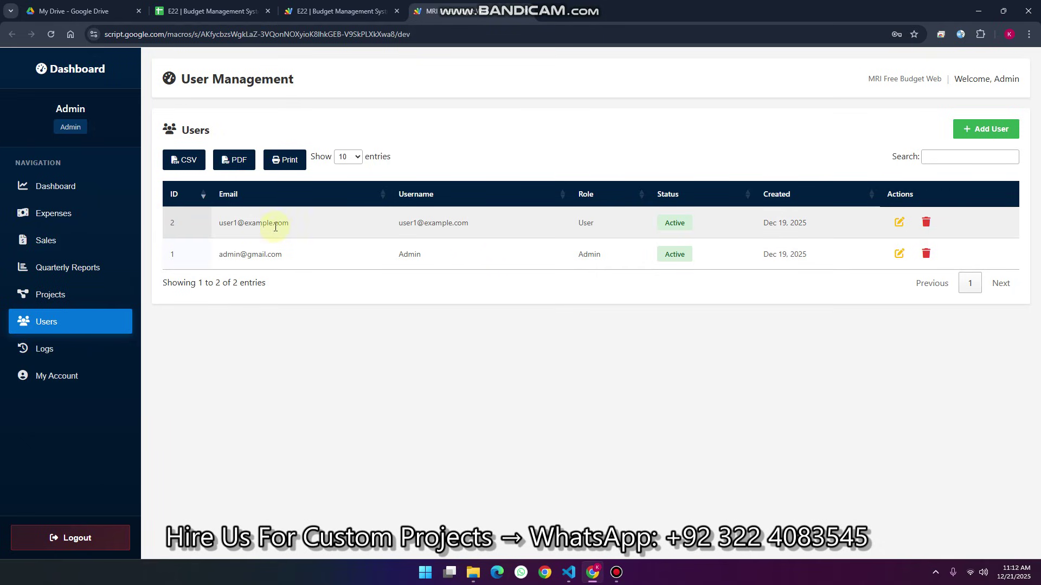
Select the second user's username, view Logs and My Account fields, then start logging out
{"action": "left_click_drag", "start_coordinate": [474, 223], "coordinate": [396, 223]}
{"action": "key", "text": "ctrl+c"}
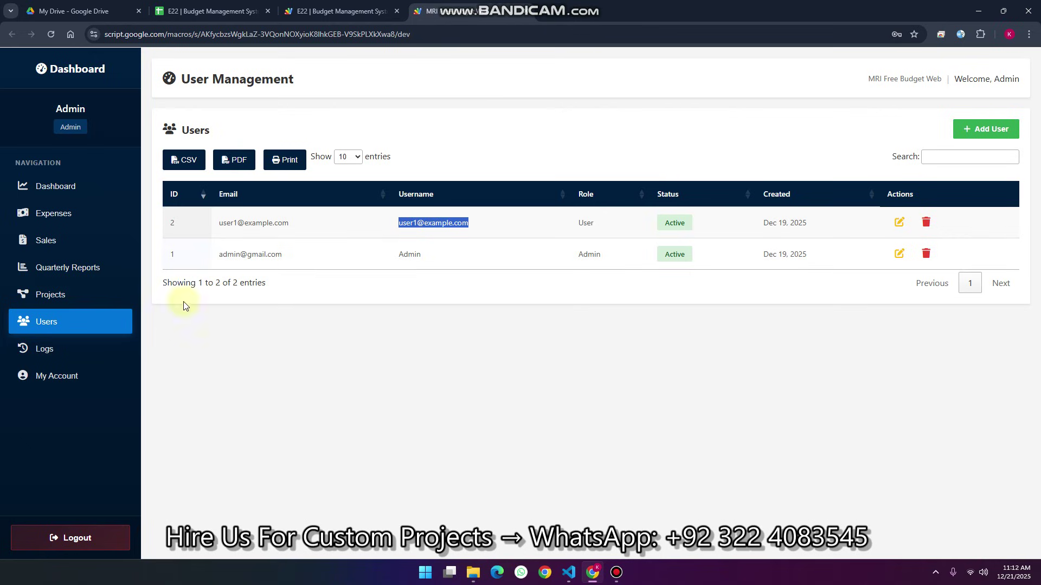
{"action": "left_click", "coordinate": [48, 356]}
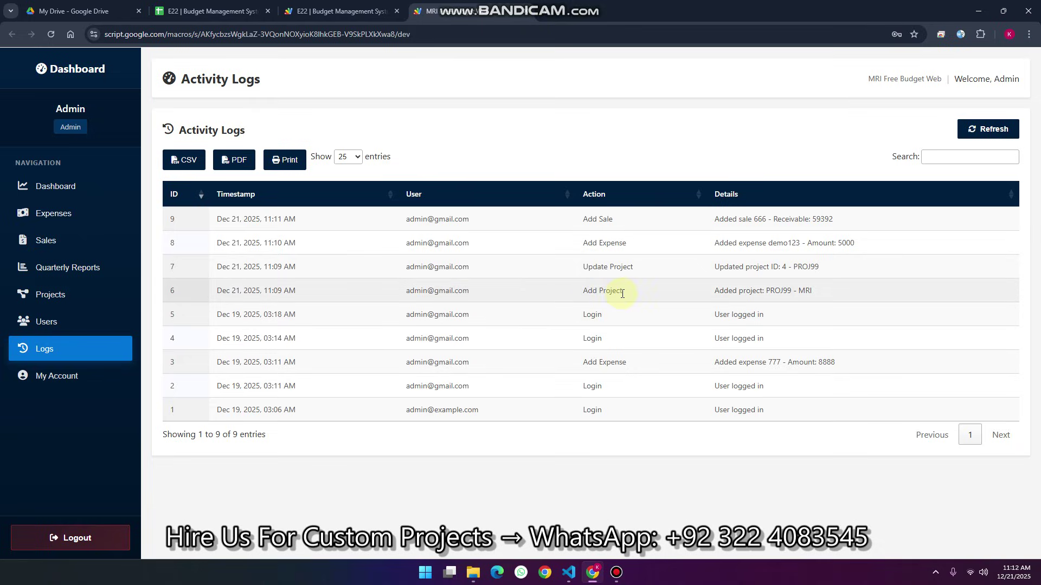
{"action": "left_click", "coordinate": [62, 378]}
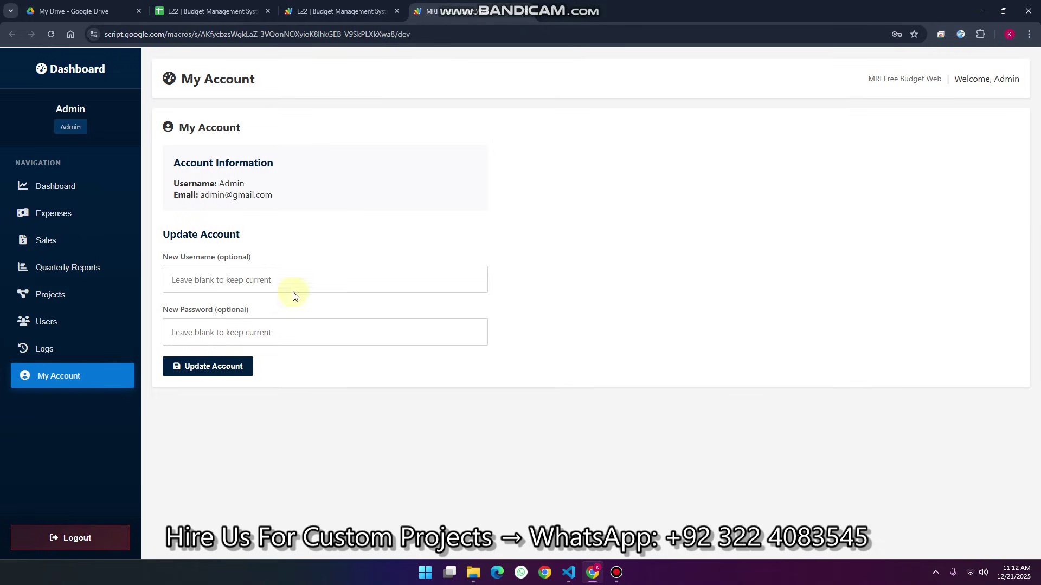
{"action": "left_click", "coordinate": [251, 272]}
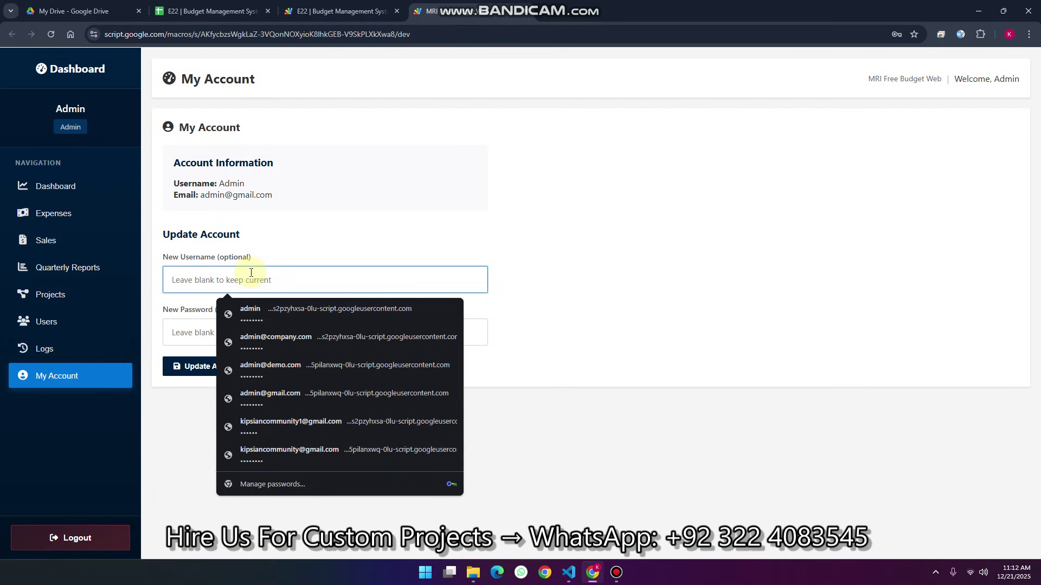
{"action": "left_click", "coordinate": [184, 331]}
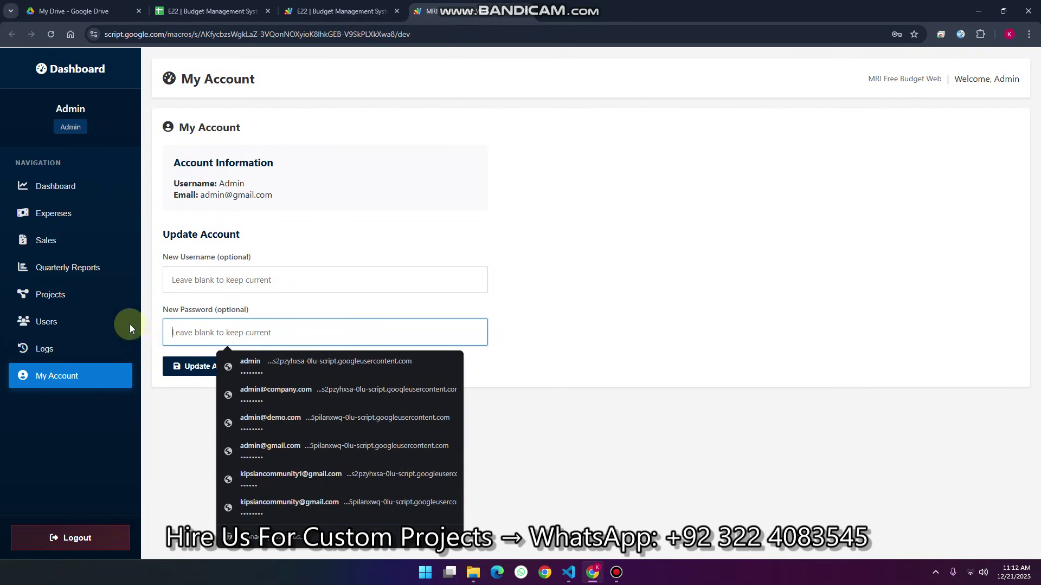
{"action": "left_click", "coordinate": [76, 537]}
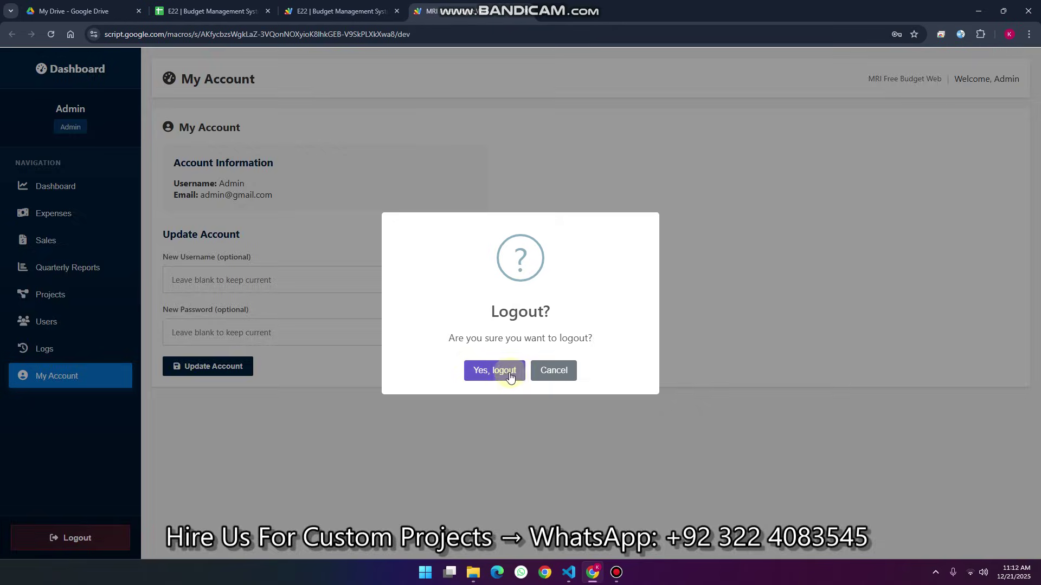
Confirm logout and sign in with the regular user's pasted e-mail and password
{"action": "left_click", "coordinate": [507, 373]}
{"action": "left_click", "coordinate": [465, 340]}
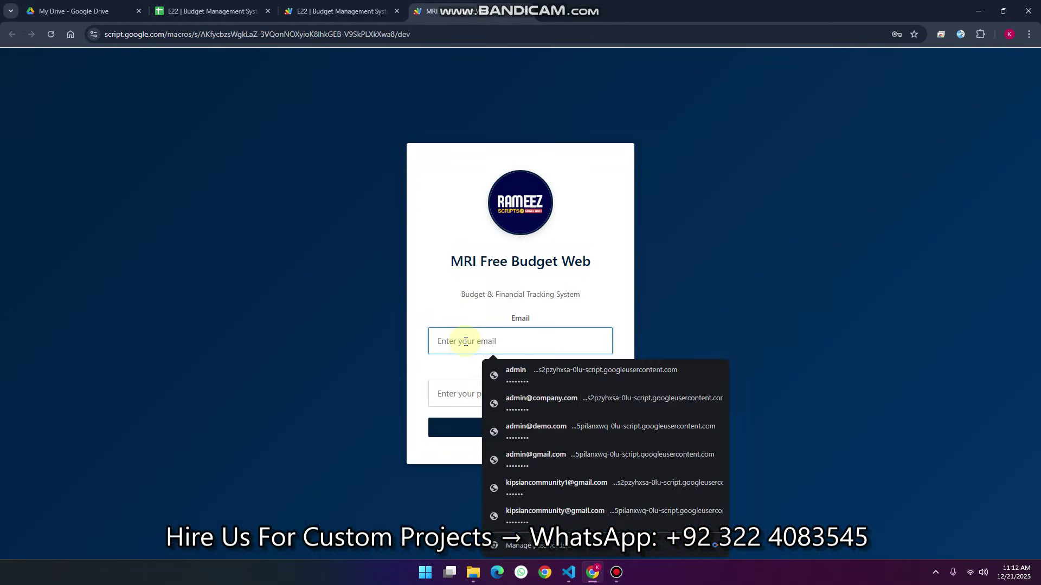
{"action": "key", "text": "ctrl+v"}
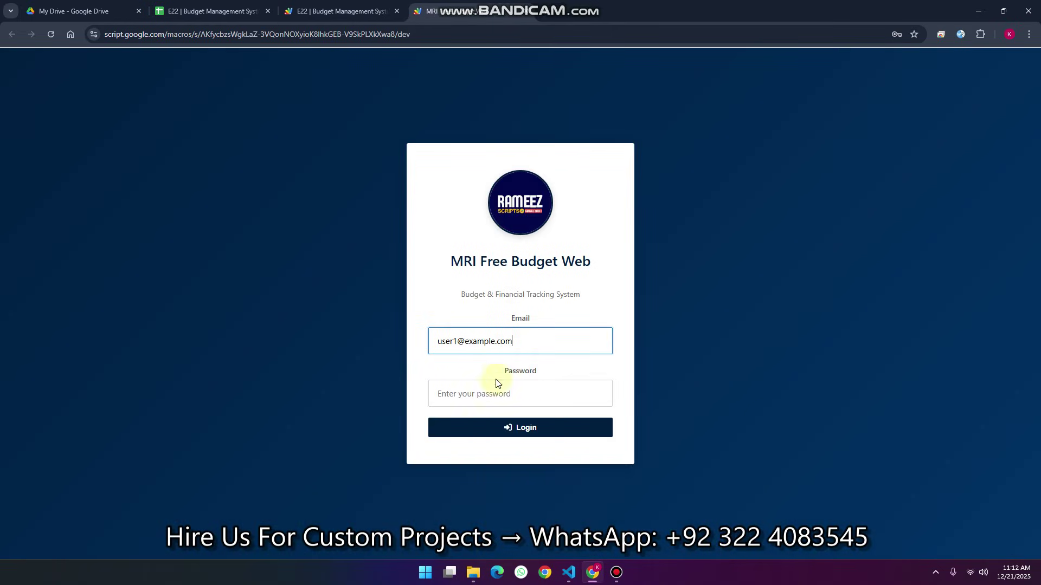
{"action": "left_click", "coordinate": [484, 394]}
{"action": "key", "text": "ctrl+v"}
{"action": "left_click", "coordinate": [484, 427]}
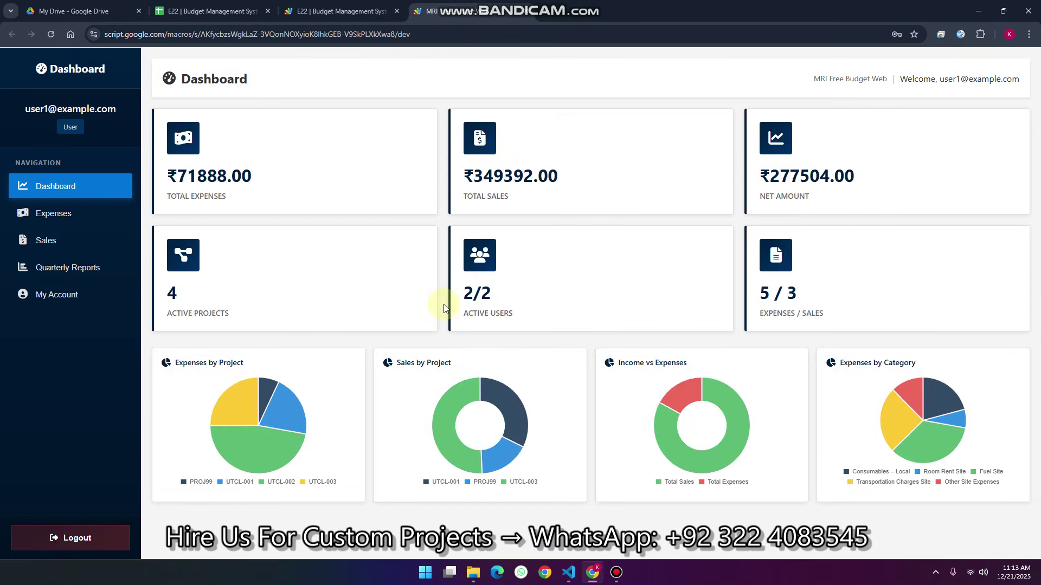
View the regular user's Expenses, then return to the spreadsheet and select its URL
{"action": "left_click", "coordinate": [81, 214]}
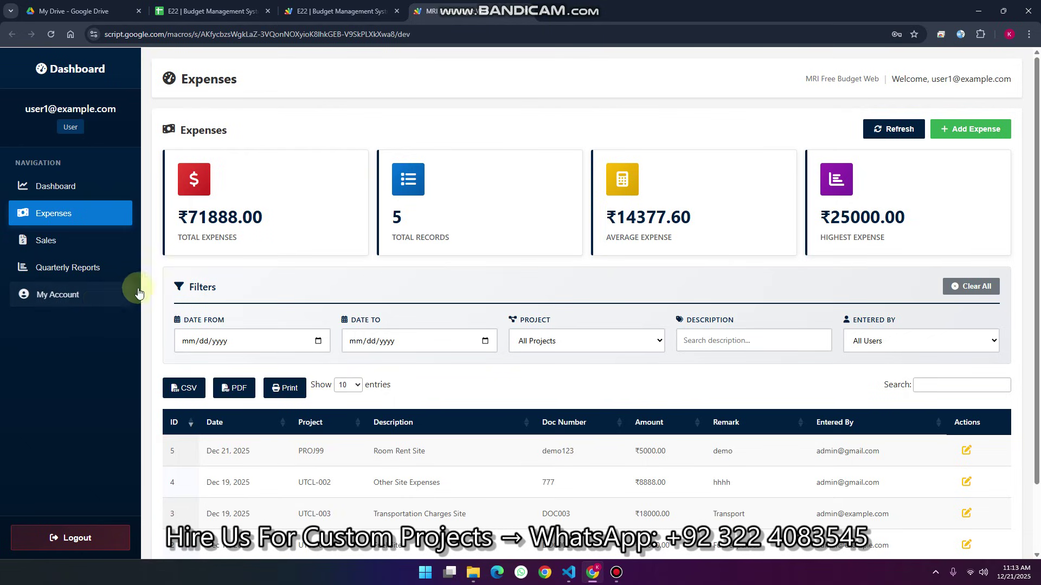
{"action": "mouse_move", "coordinate": [482, 3]}
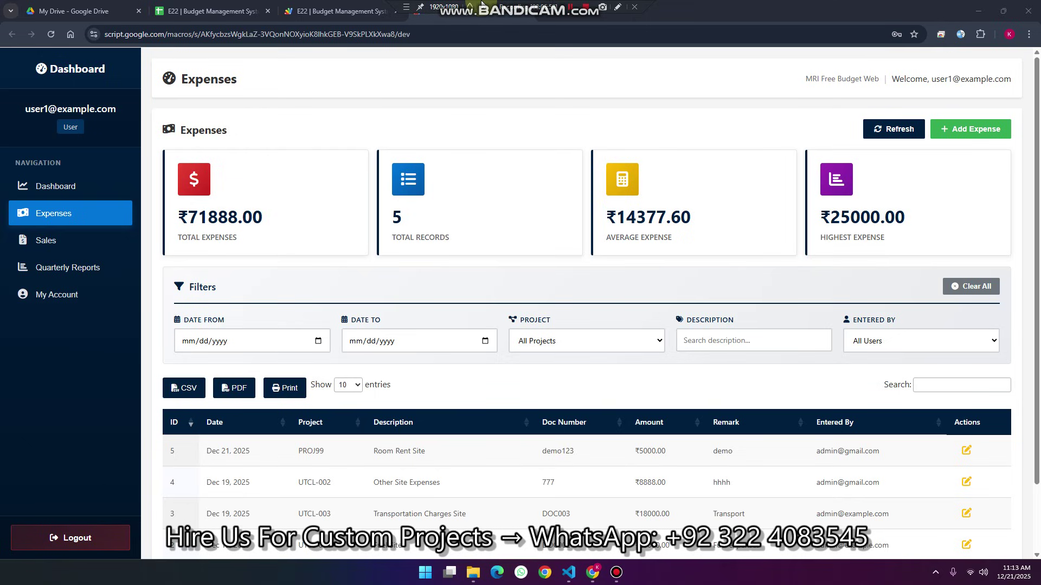
{"action": "left_click", "coordinate": [217, 11]}
{"action": "left_click", "coordinate": [236, 34]}
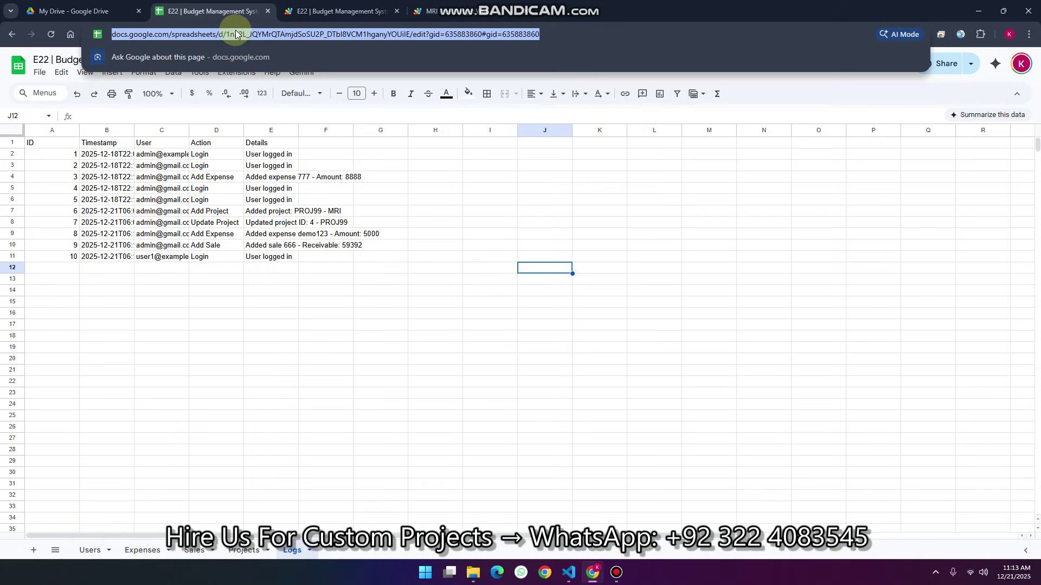
Copy the budget spreadsheet by loading its URL with the ending changed to /copy
{"action": "left_click", "coordinate": [549, 12]}
{"action": "left_click_drag", "start_coordinate": [439, 33], "coordinate": [564, 32]}
{"action": "type", "text": "copy"}
{"action": "key", "text": "Return"}
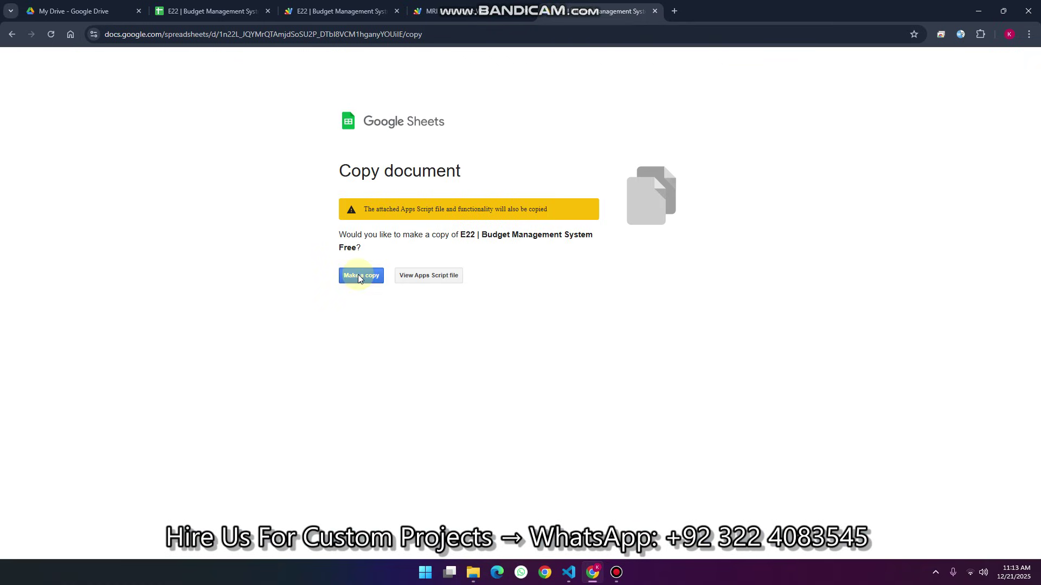
{"action": "left_click", "coordinate": [359, 278]}
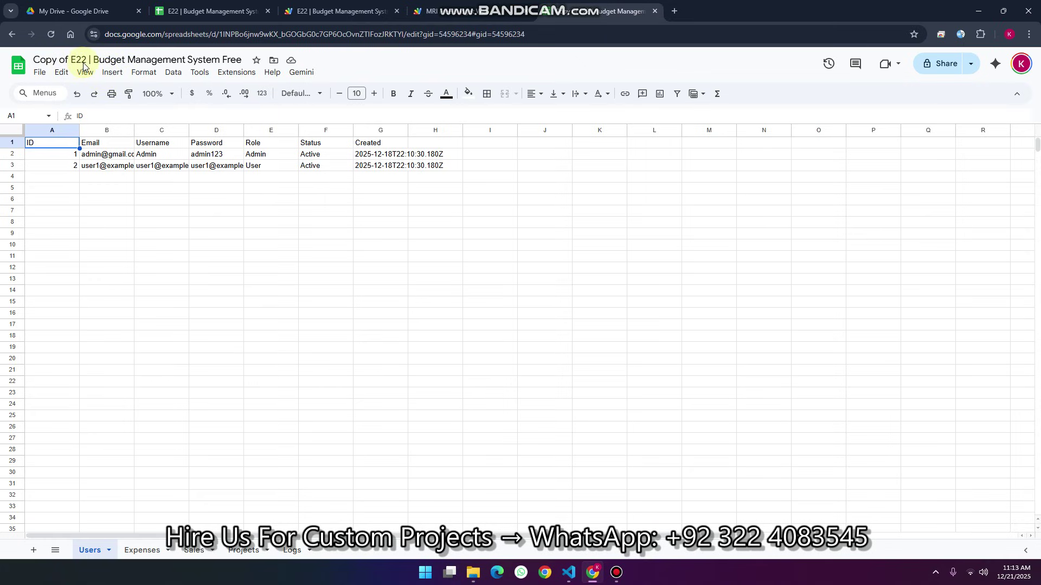
{"action": "left_click", "coordinate": [237, 72]}
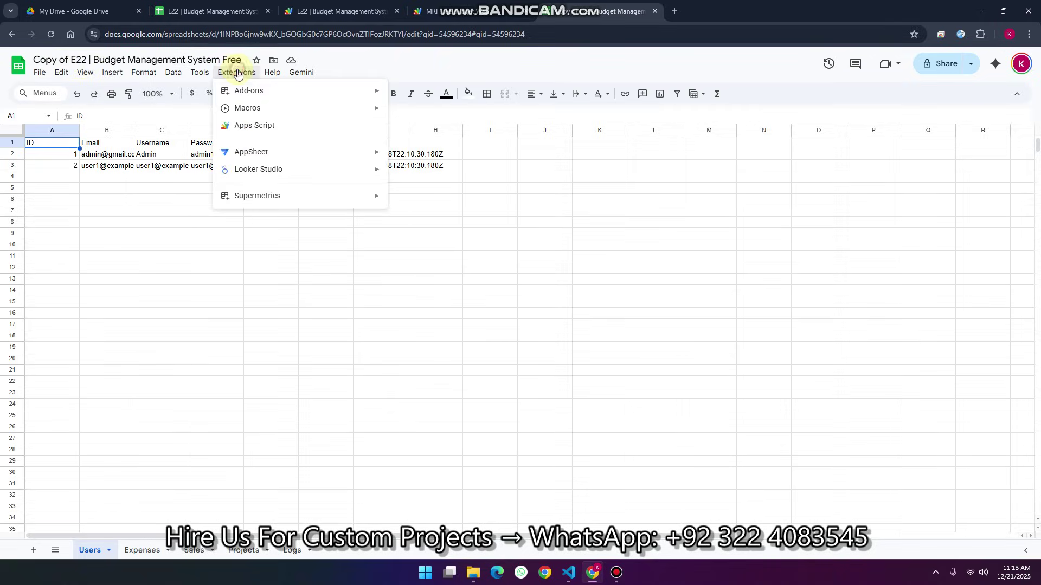
Open the copy's Apps Script project and start a new deployment
{"action": "left_click", "coordinate": [261, 126]}
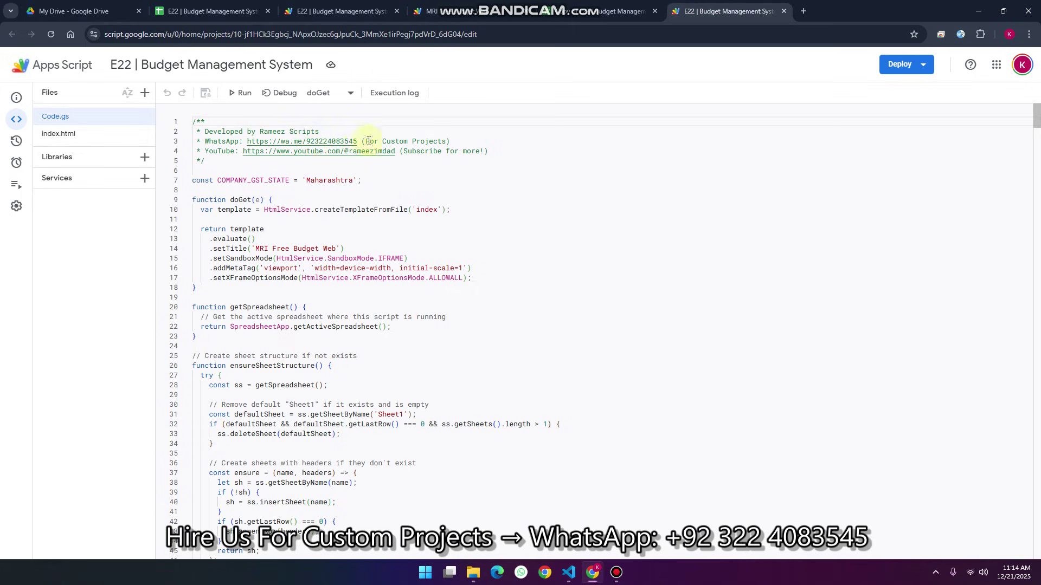
{"action": "left_click", "coordinate": [895, 69]}
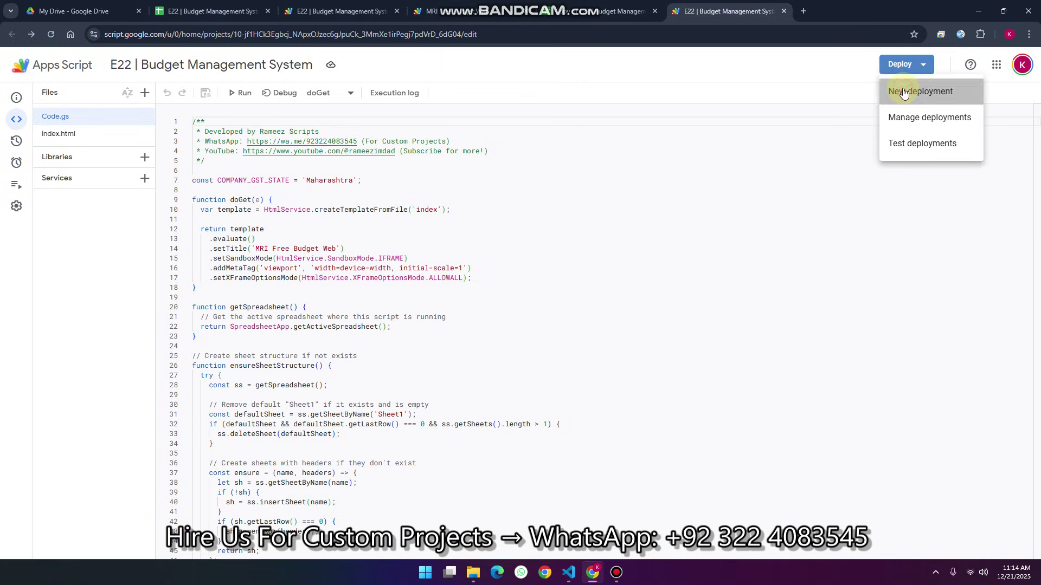
{"action": "left_click", "coordinate": [903, 90]}
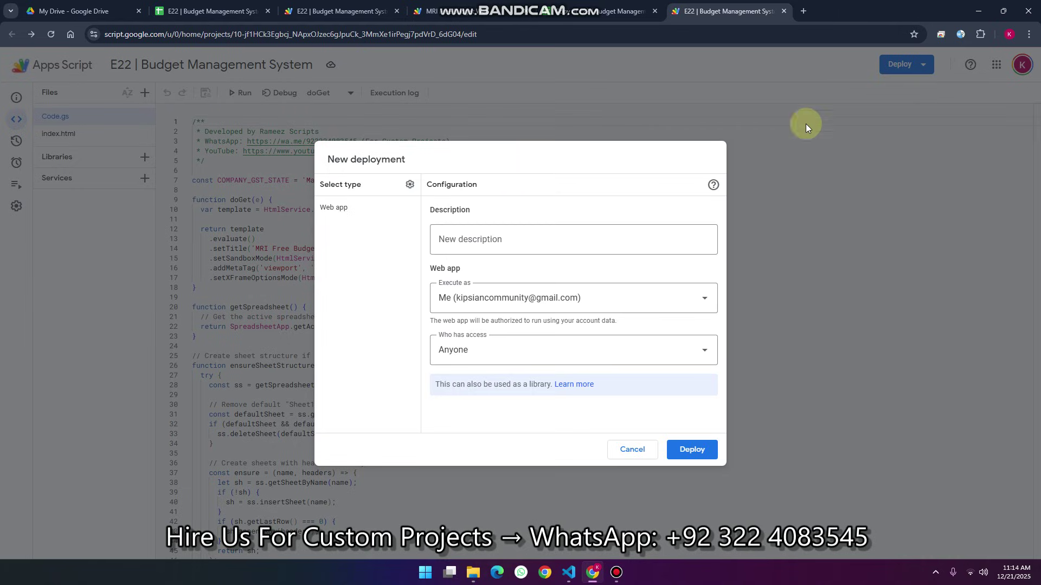
Deploy it as a Web app with Who has access set to Anyone
{"action": "left_click", "coordinate": [410, 184]}
{"action": "left_click", "coordinate": [437, 208]}
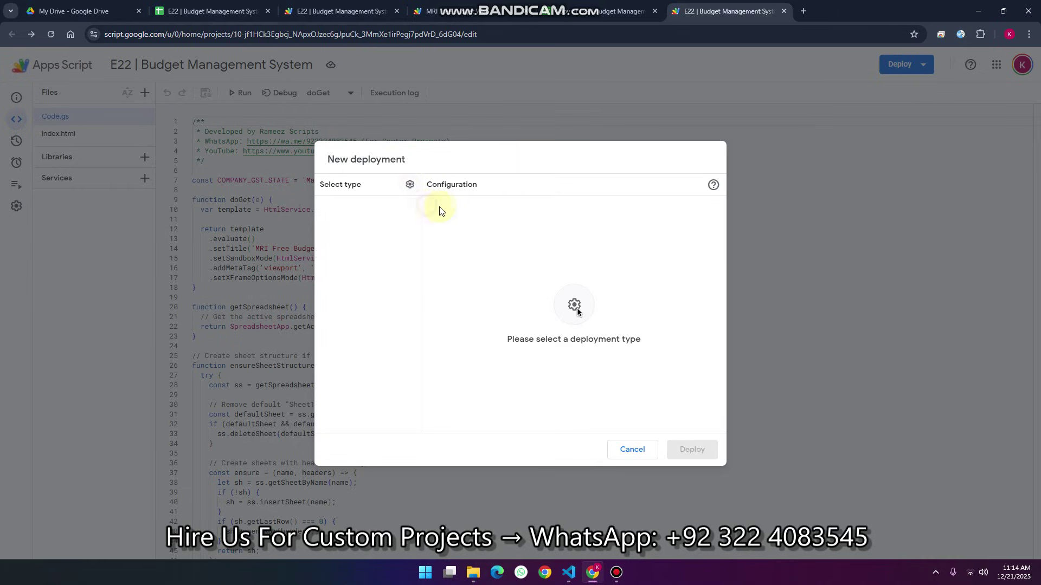
{"action": "left_click", "coordinate": [411, 185]}
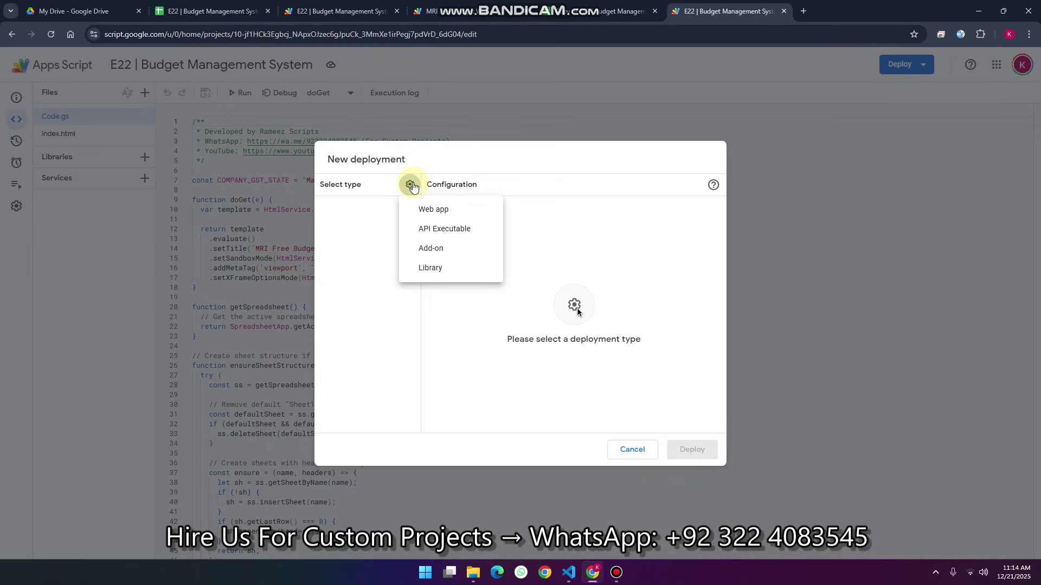
{"action": "left_click", "coordinate": [431, 209]}
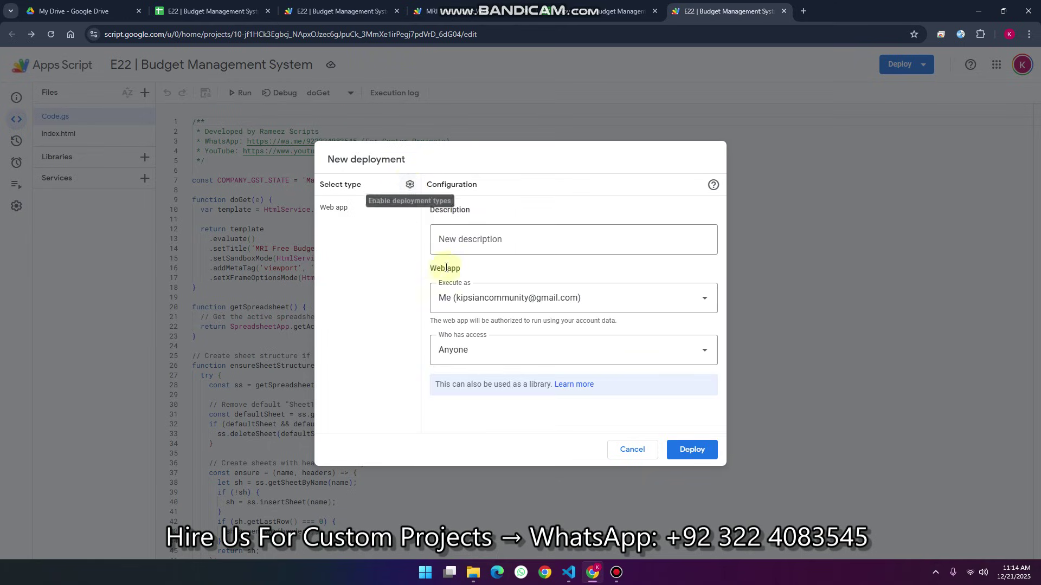
{"action": "left_click", "coordinate": [490, 357]}
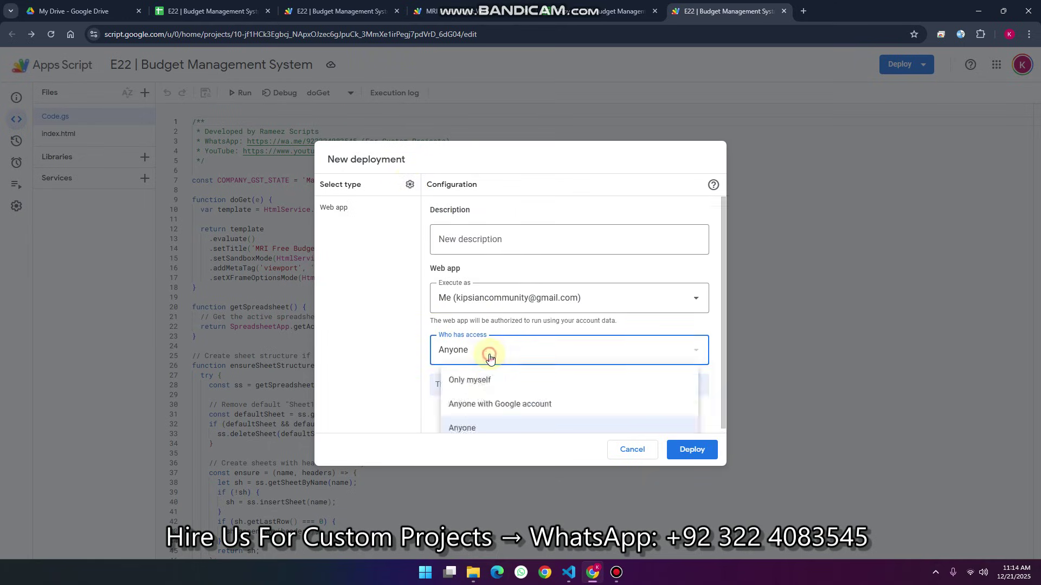
{"action": "left_click", "coordinate": [474, 422]}
{"action": "left_click", "coordinate": [681, 442]}
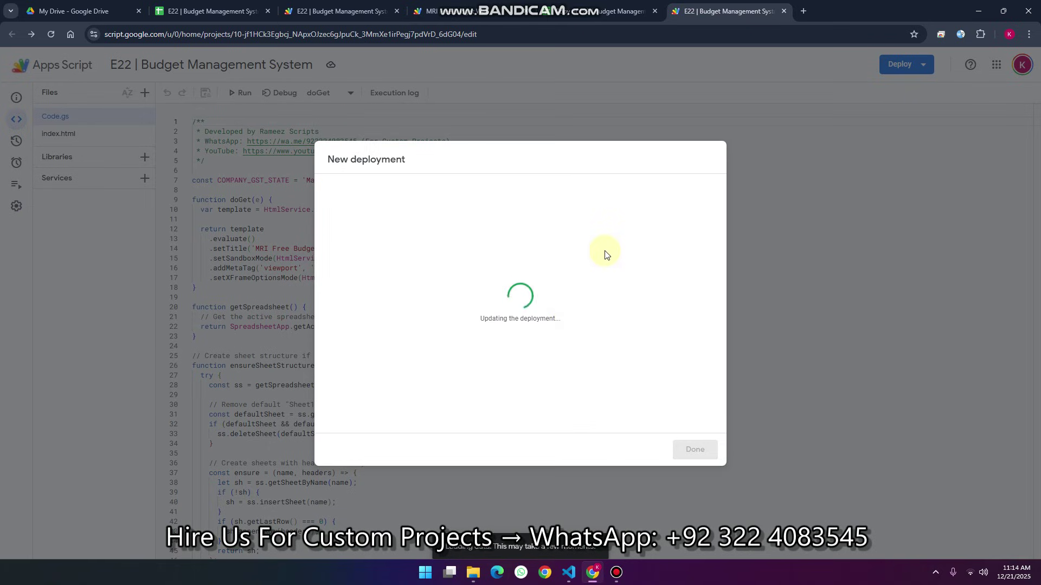
Authorize the script with the Google account, bypassing the unverified-app warning and granting Sheets access
{"action": "left_click", "coordinate": [382, 210]}
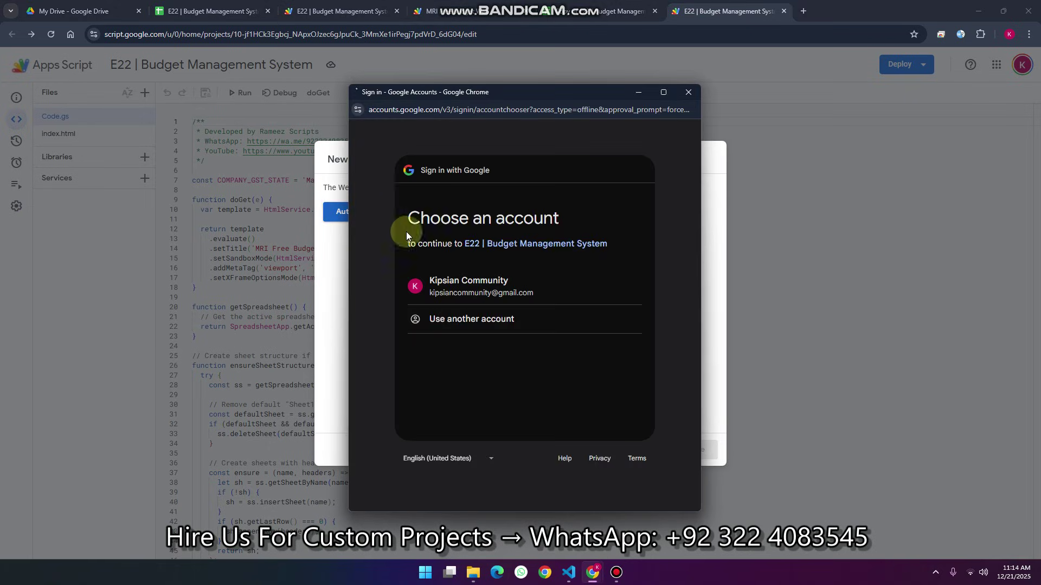
{"action": "left_click", "coordinate": [471, 280]}
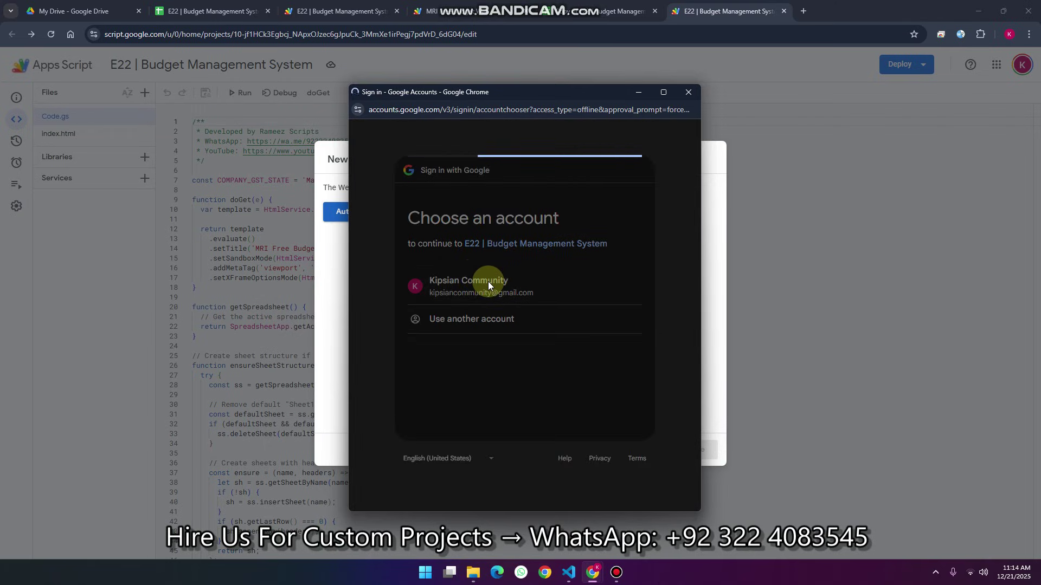
{"action": "left_click", "coordinate": [383, 322]}
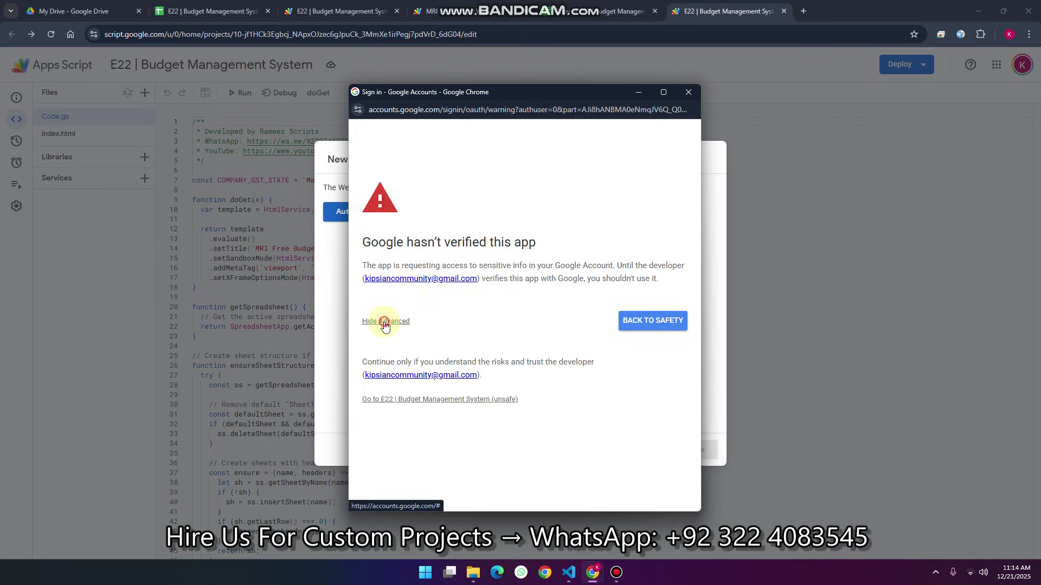
{"action": "left_click", "coordinate": [384, 402]}
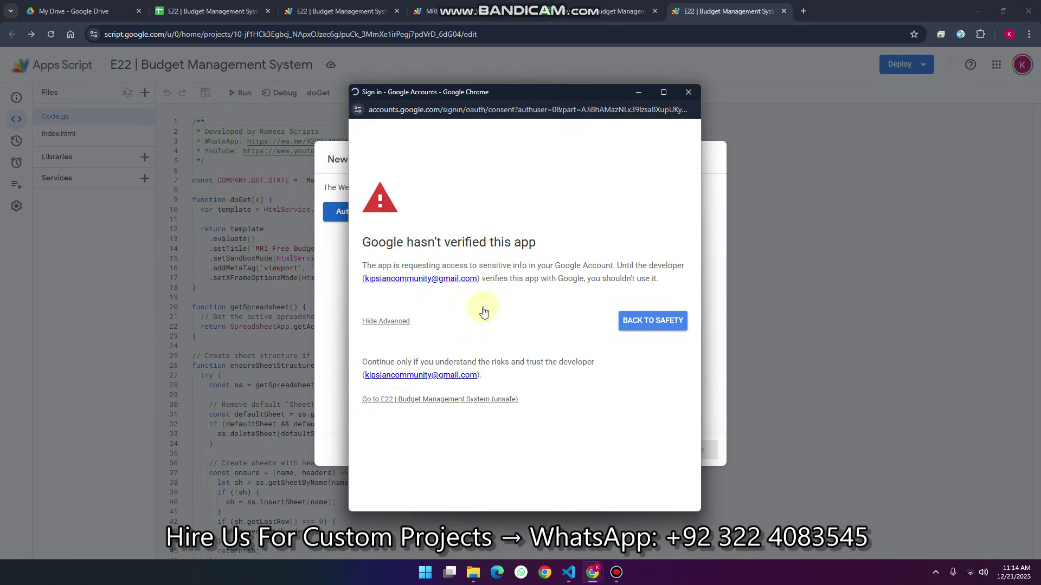
{"action": "scroll", "coordinate": [489, 302], "scroll_direction": "down", "scroll_amount": 5}
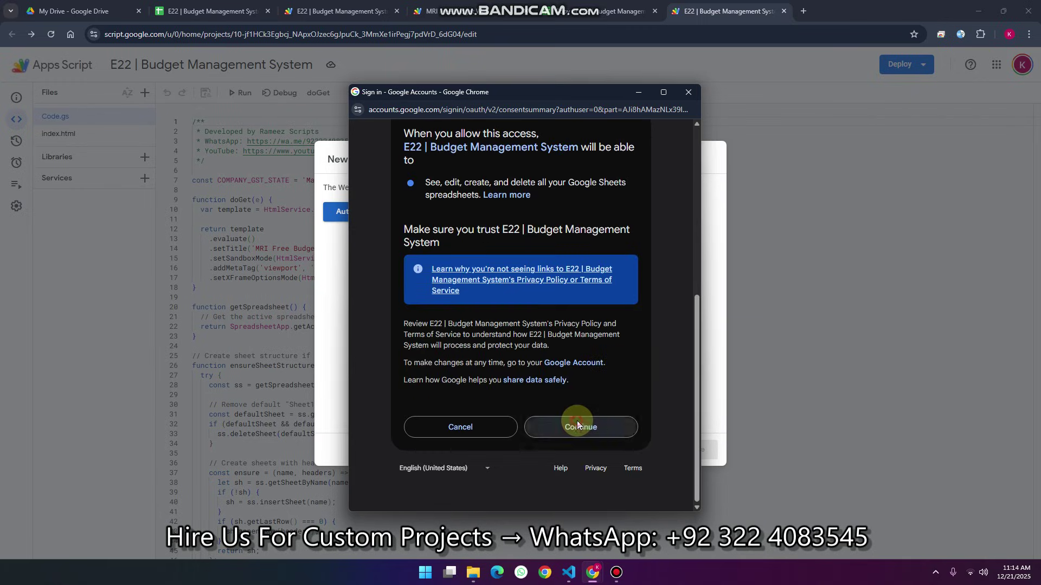
{"action": "left_click", "coordinate": [576, 423]}
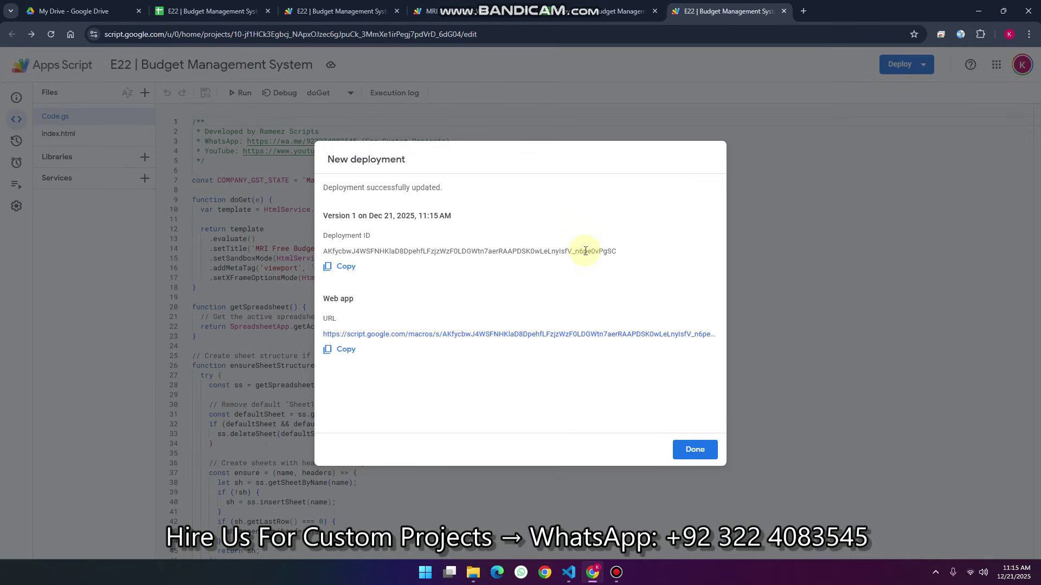
Open the new deployment's login page and check the ₹ on the running app's Total Expenses
{"action": "left_click", "coordinate": [489, 335]}
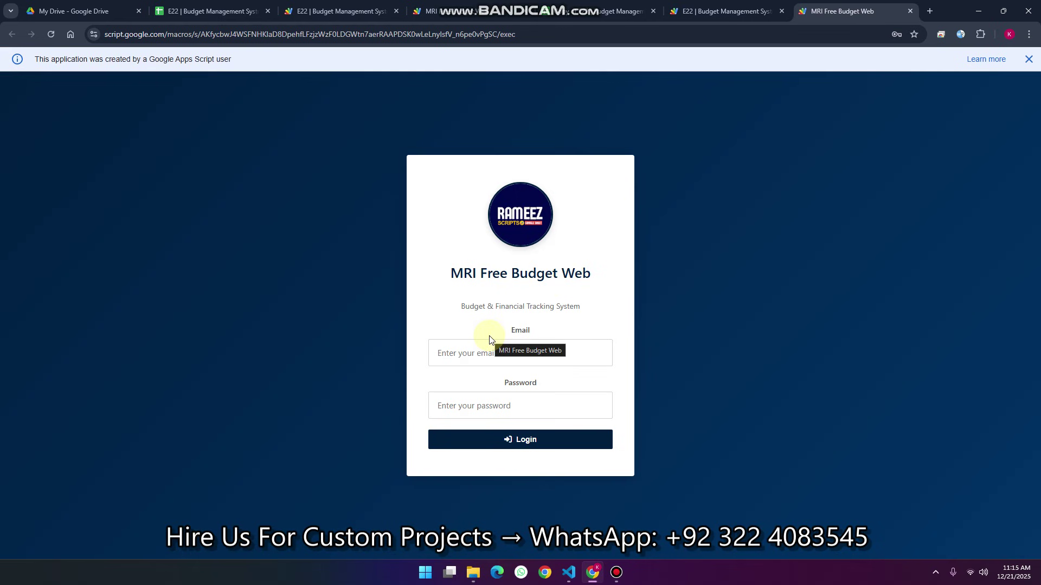
{"action": "left_click", "coordinate": [357, 11]}
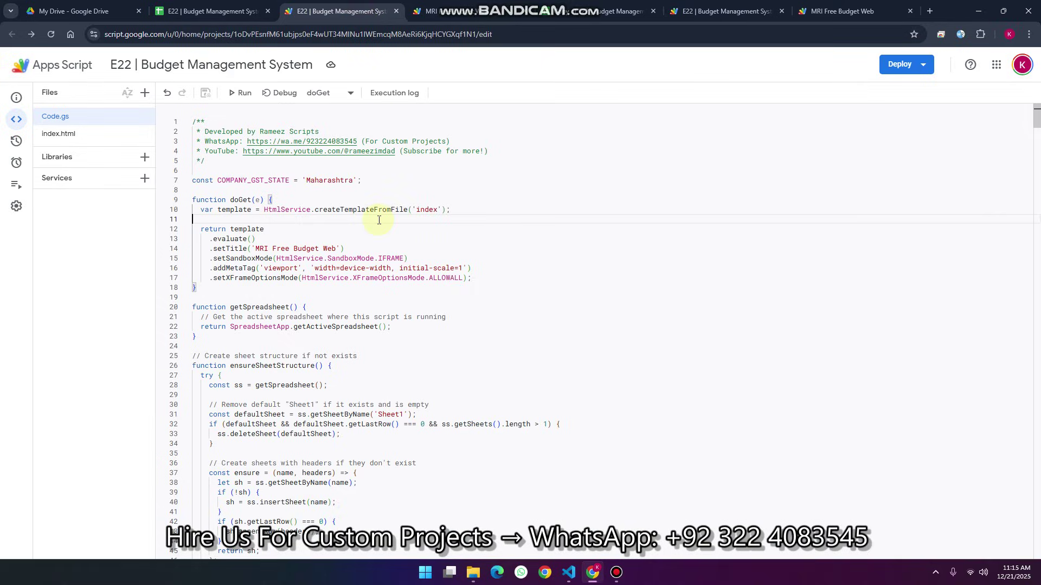
{"action": "left_click", "coordinate": [460, 15]}
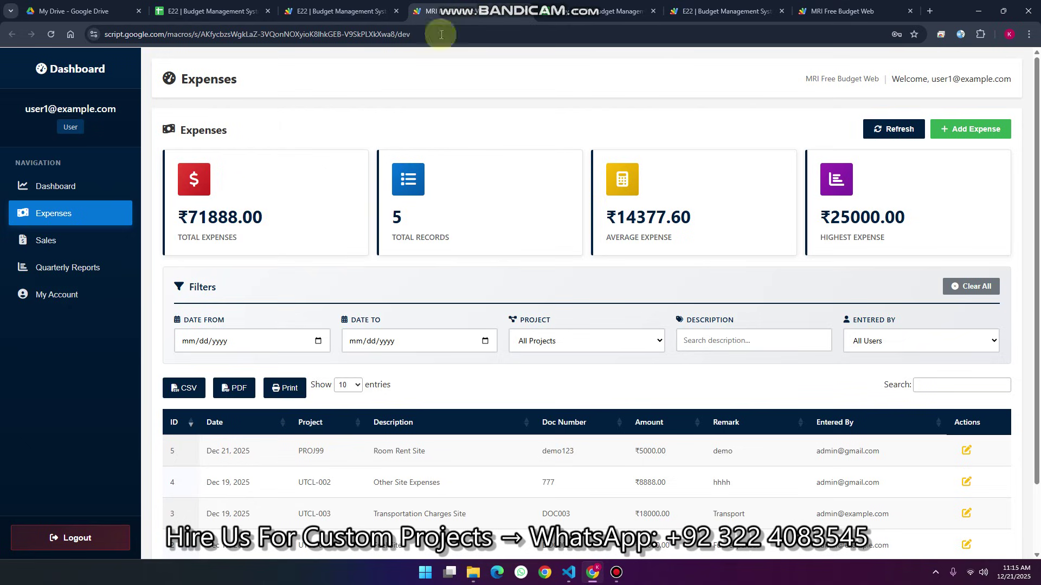
{"action": "double_click", "coordinate": [185, 215]}
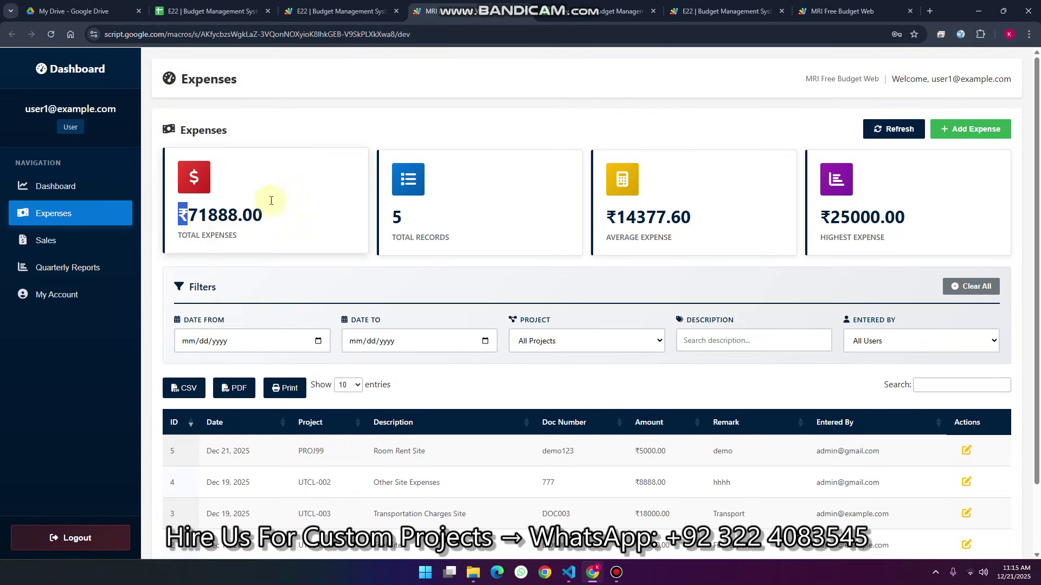
{"action": "left_click", "coordinate": [318, 12]}
Replace all ₹ with $ in index.html via find-and-replace, then save the project
{"action": "left_click", "coordinate": [73, 134]}
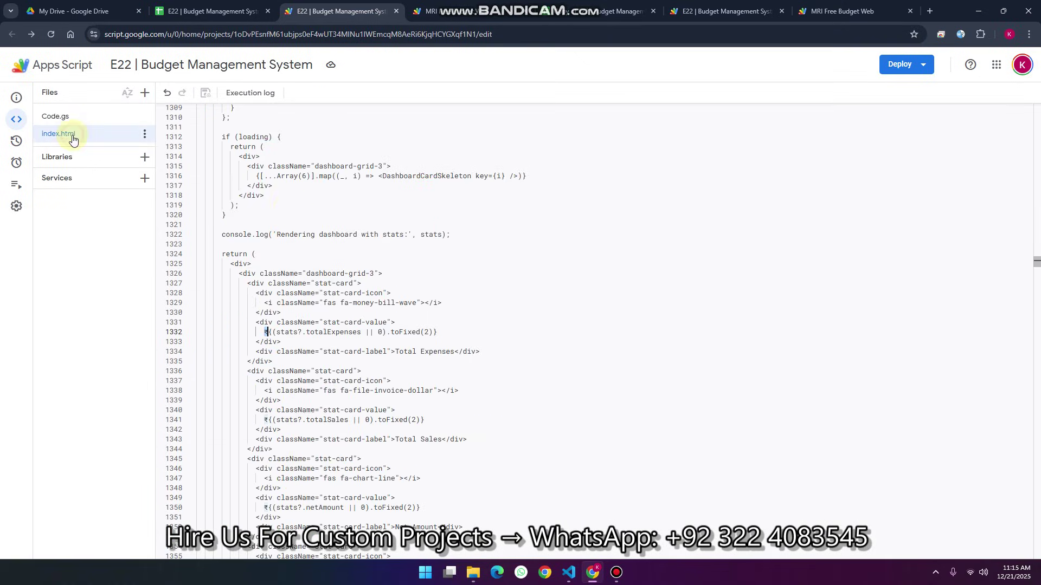
{"action": "left_click", "coordinate": [408, 207]}
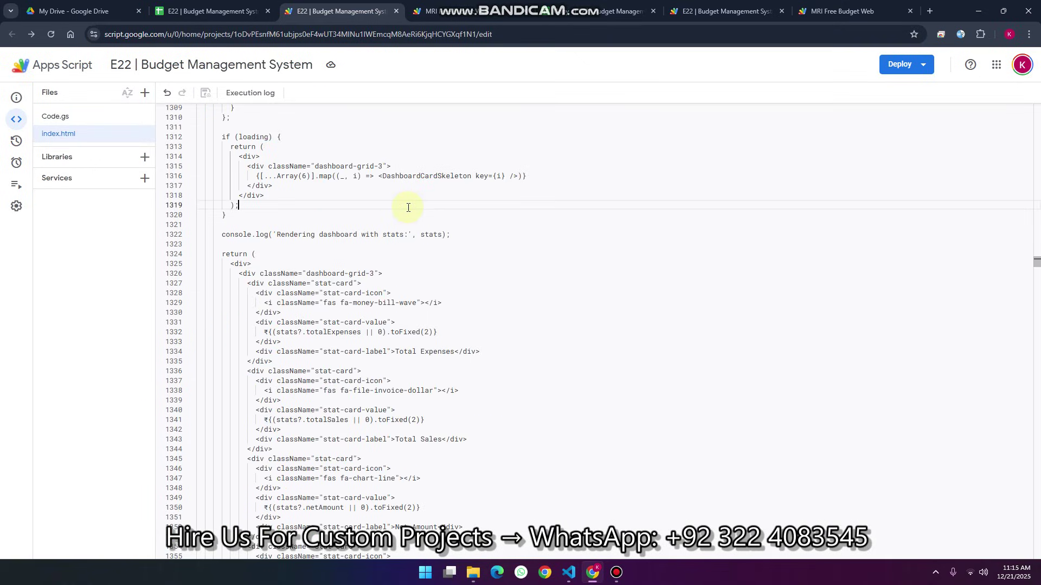
{"action": "key", "text": "ctrl+f"}
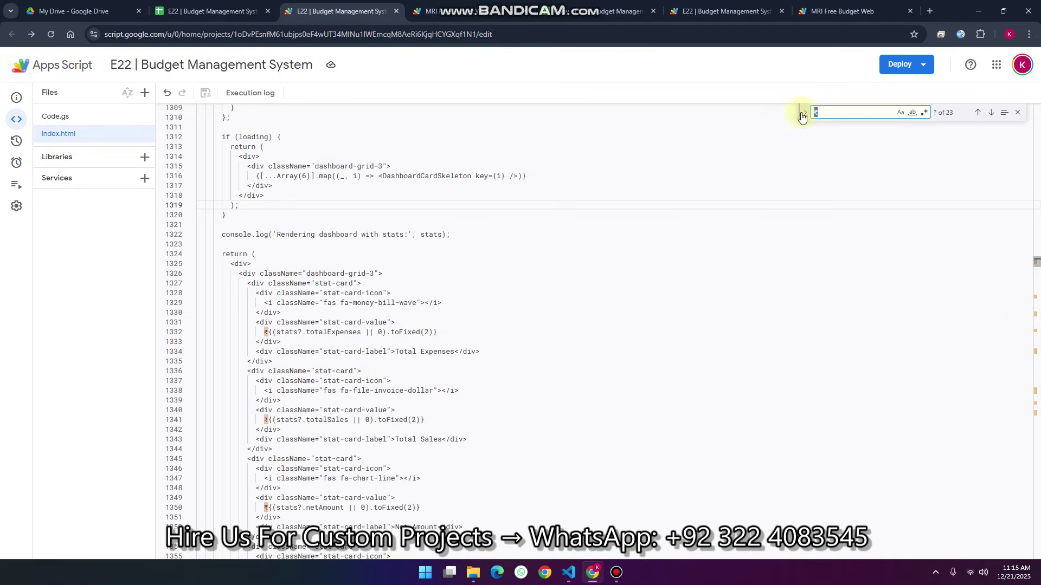
{"action": "left_click", "coordinate": [805, 113]}
{"action": "left_click", "coordinate": [818, 129]}
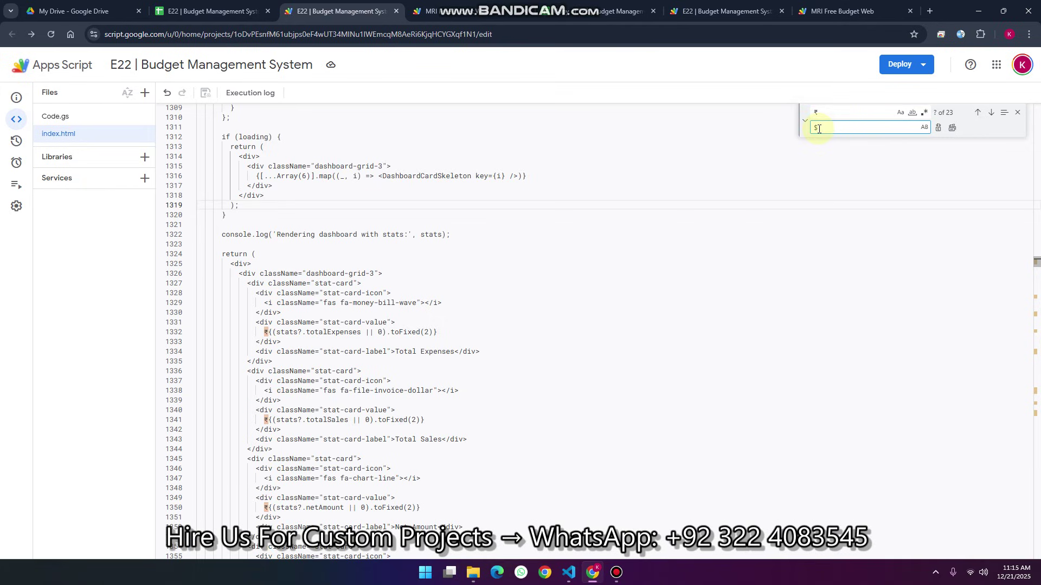
{"action": "left_click", "coordinate": [952, 128]}
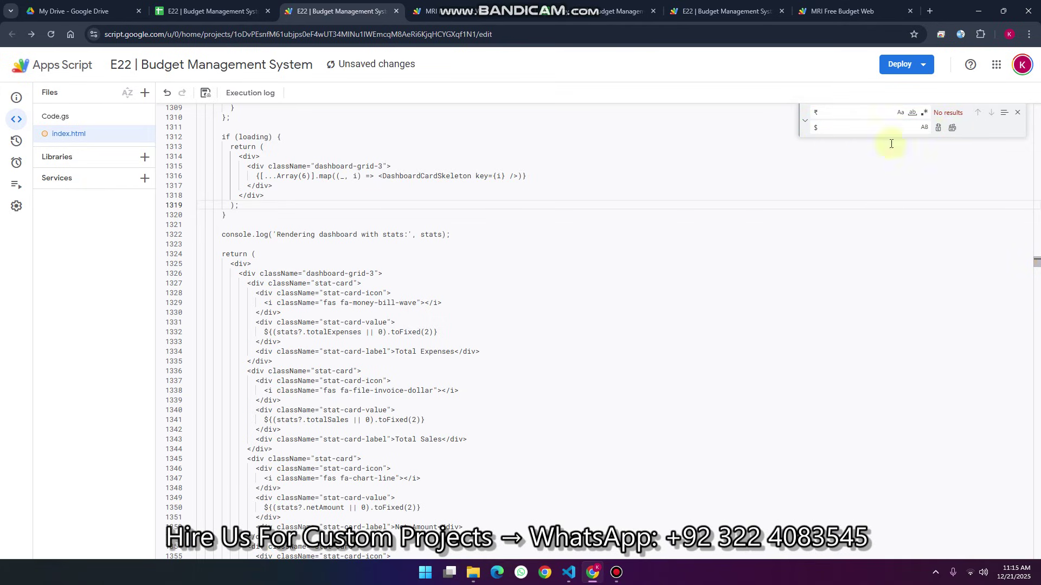
{"action": "left_click", "coordinate": [205, 92]}
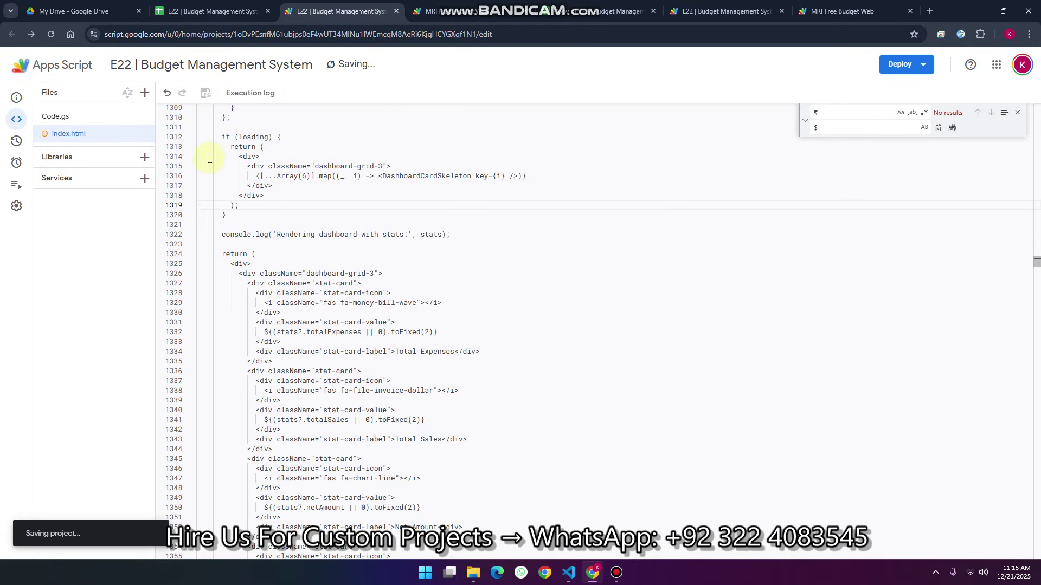
Update the existing deployment to a new version, Version 5, and return to the web app tab
{"action": "left_click", "coordinate": [897, 65]}
{"action": "left_click", "coordinate": [913, 129]}
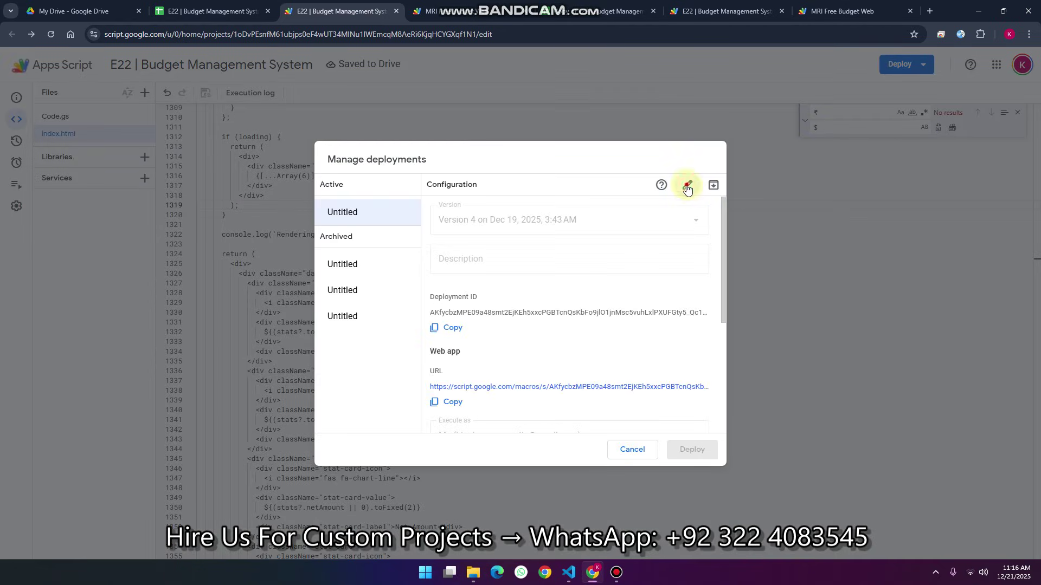
{"action": "left_click", "coordinate": [687, 185]}
{"action": "left_click", "coordinate": [521, 216]}
{"action": "left_click", "coordinate": [451, 251]}
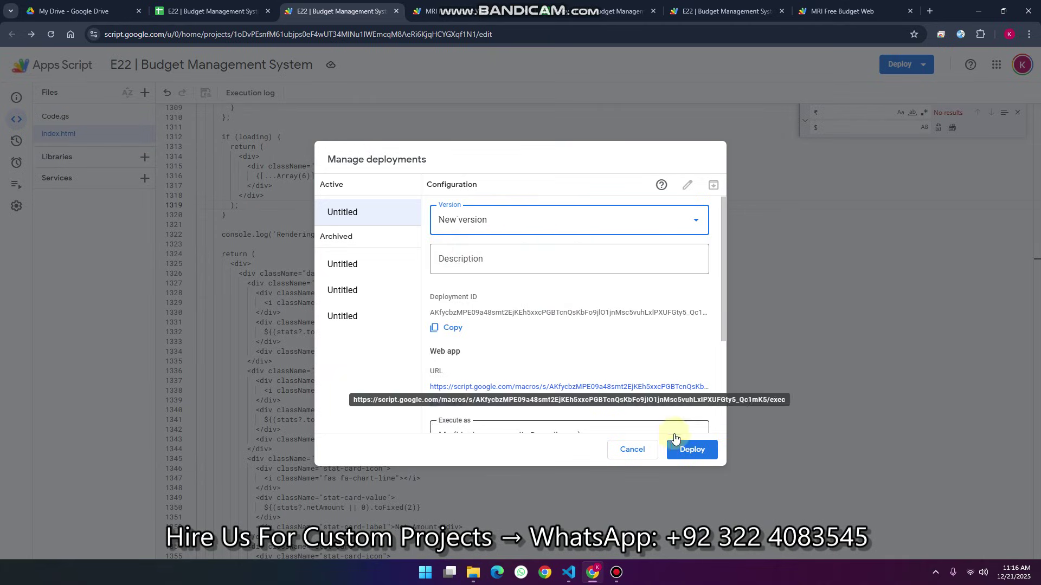
{"action": "left_click", "coordinate": [689, 448]}
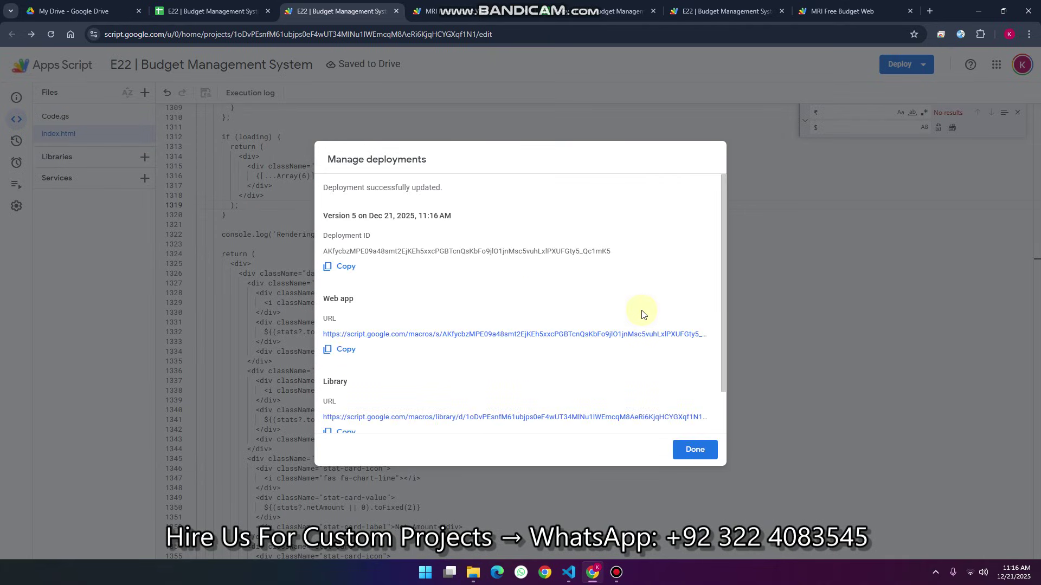
{"action": "left_click", "coordinate": [457, 17]}
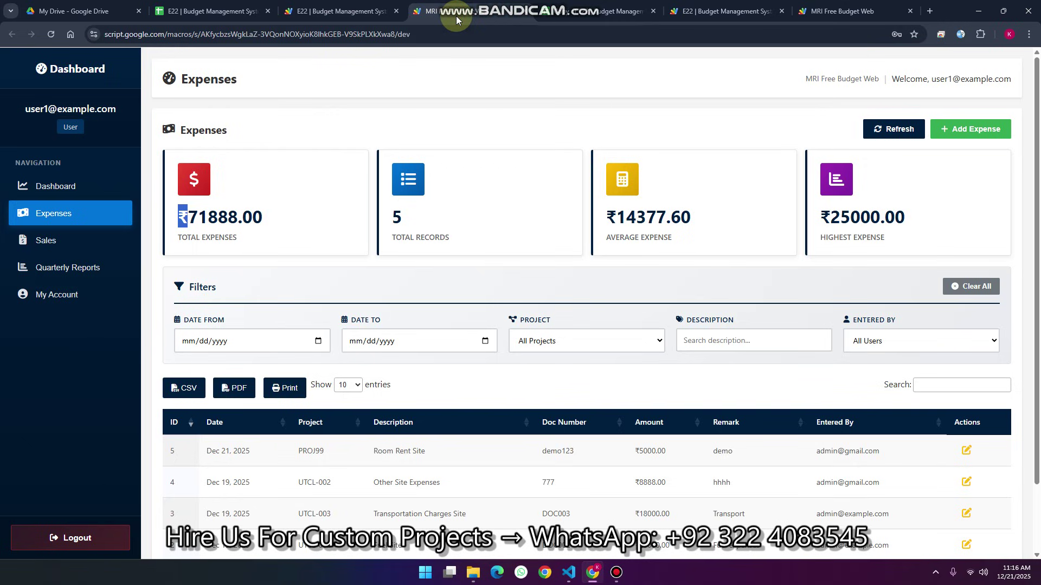
Reload the web app and log in with saved admin credentials, showing $71888.00 expenses
{"action": "key", "text": "F5"}
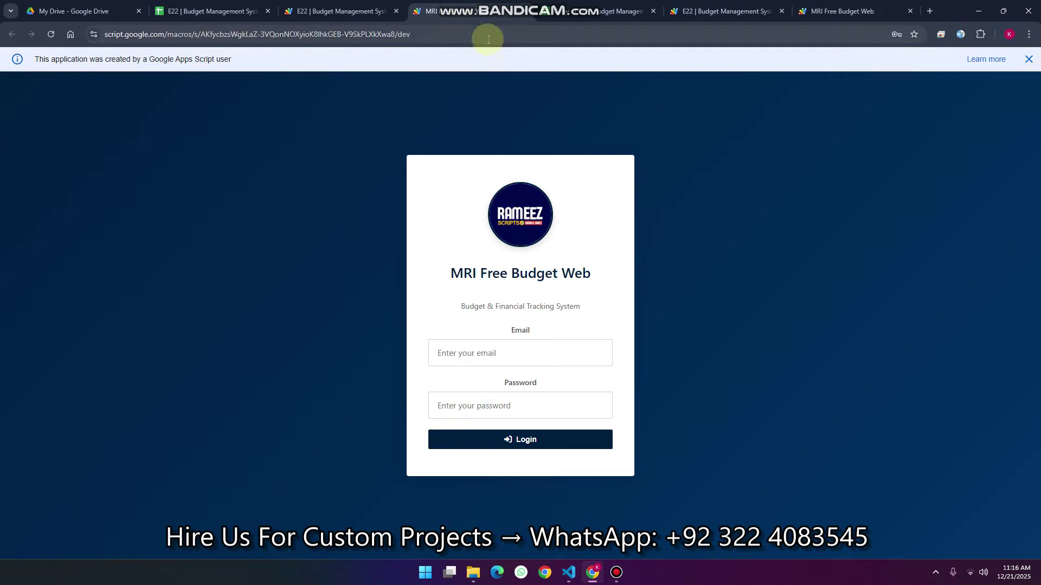
{"action": "left_click", "coordinate": [1028, 59]}
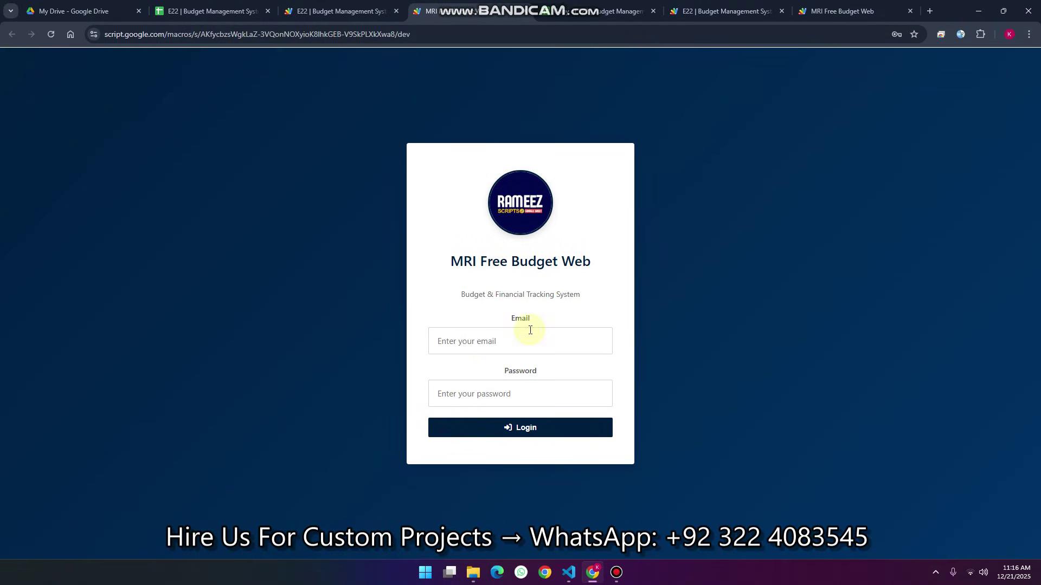
{"action": "left_click", "coordinate": [481, 343]}
{"action": "left_click", "coordinate": [563, 454]}
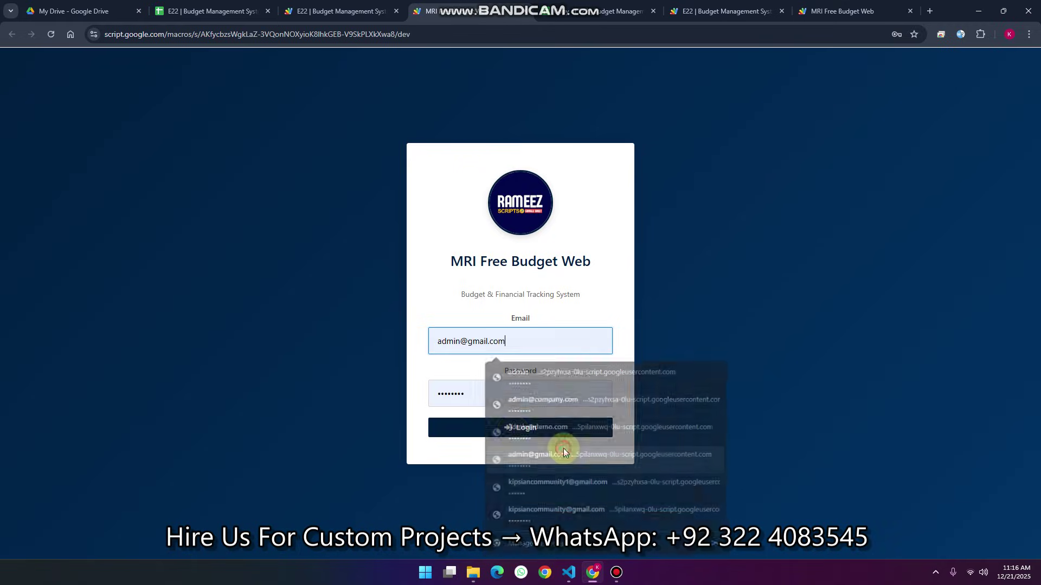
{"action": "left_click", "coordinate": [525, 426]}
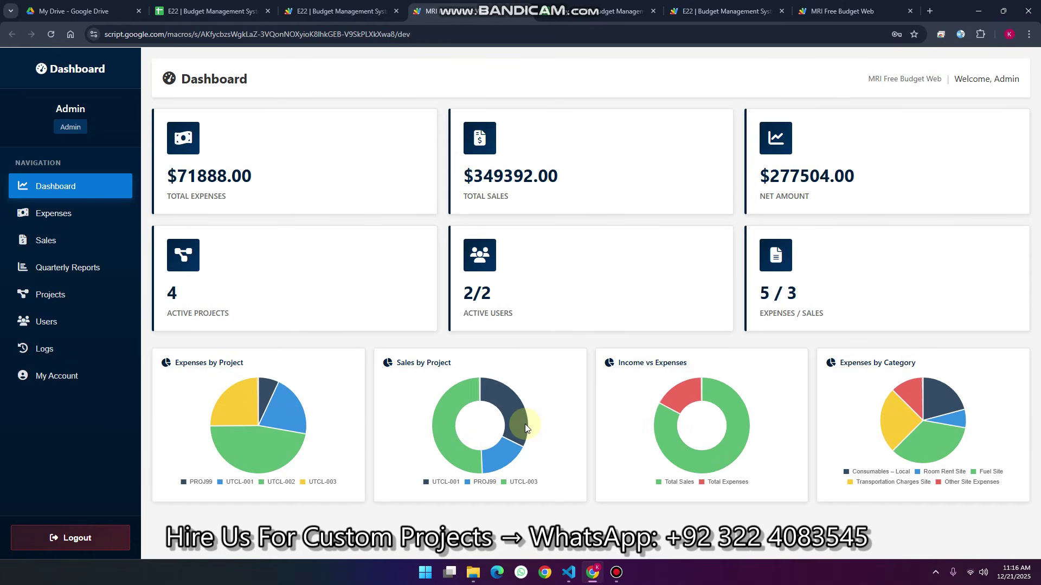
{"action": "left_click_drag", "start_coordinate": [767, 173], "coordinate": [761, 178]}
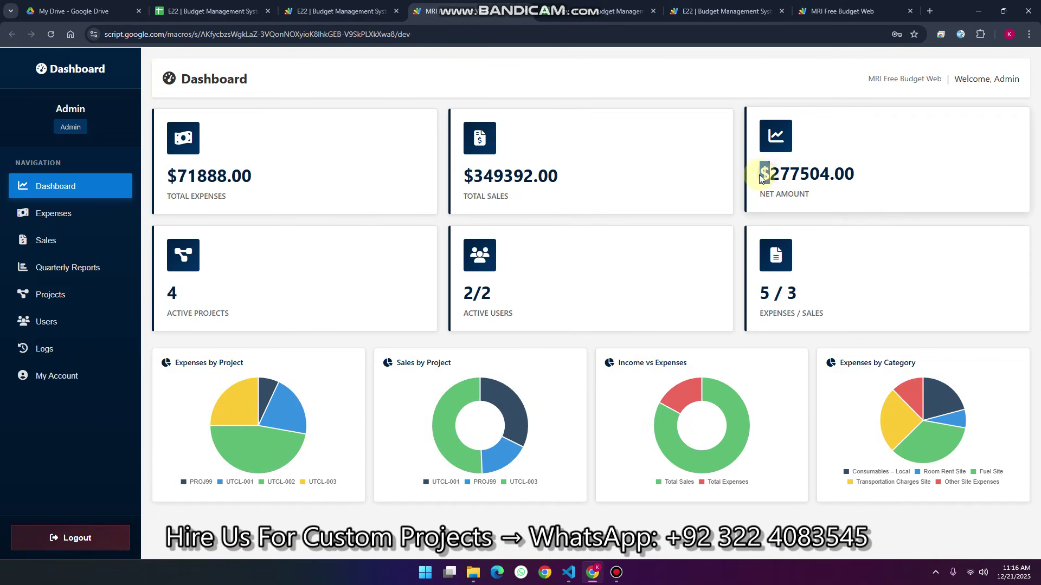